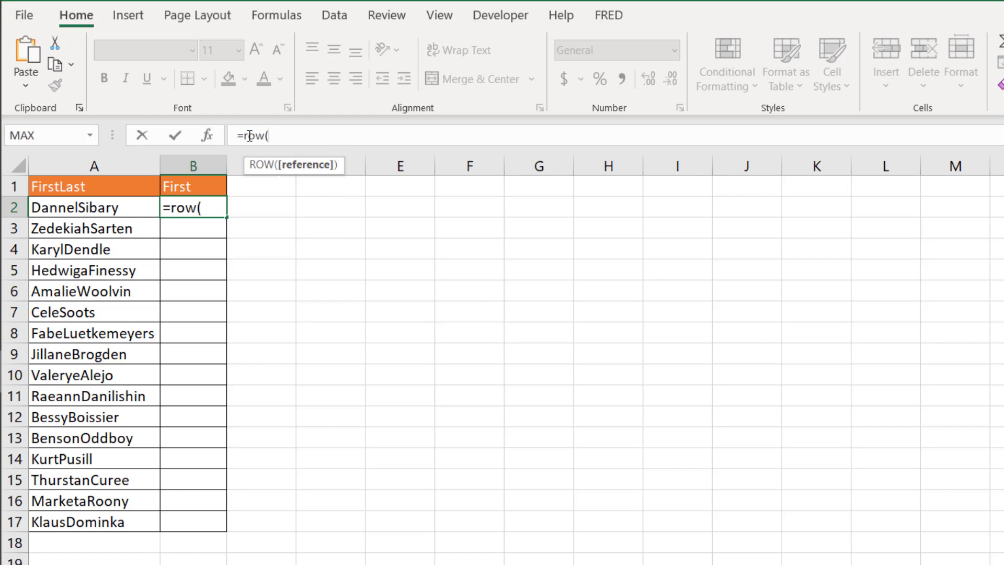
# Complete the formula in B2 as =ROW($65:$90) and look over the spilled list
pyautogui.write('$65:$90)')
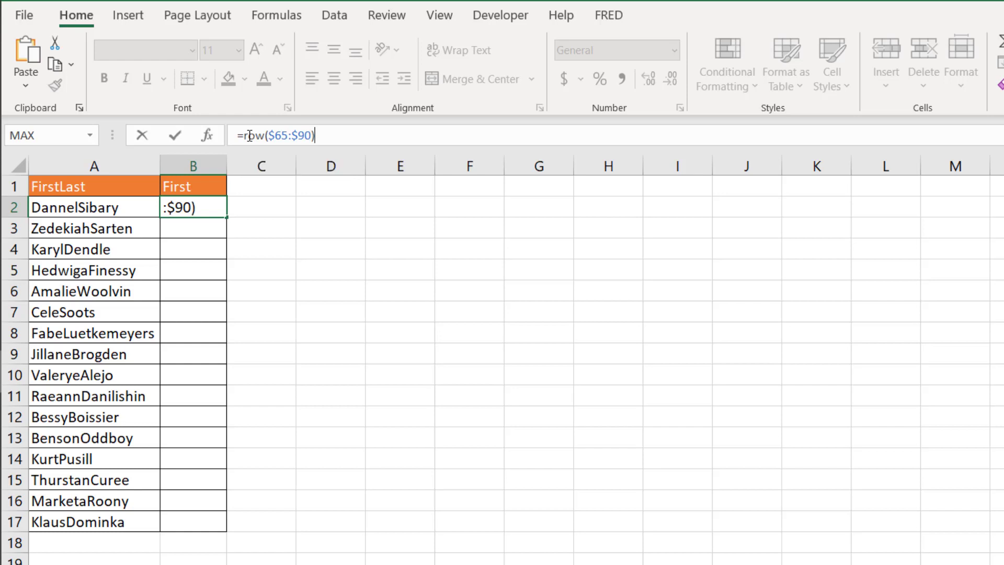
pyautogui.press('Return')
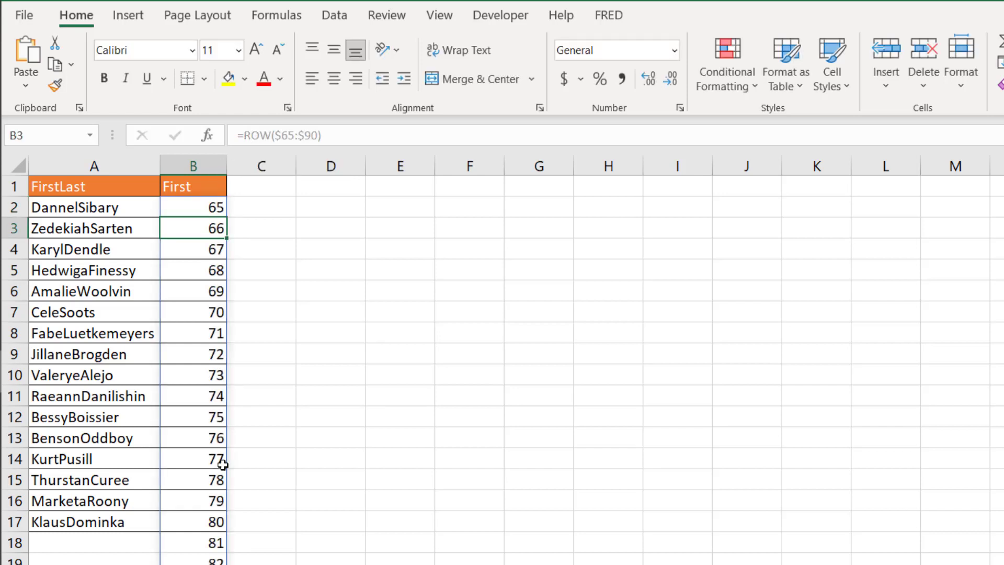
pyautogui.scroll(-4, 222, 462)
pyautogui.scroll(4, 224, 465)
# Wrap the ROW formula in B2 in the CHAR function, giving =CHAR(ROW($65:$90))
pyautogui.click(201, 203)
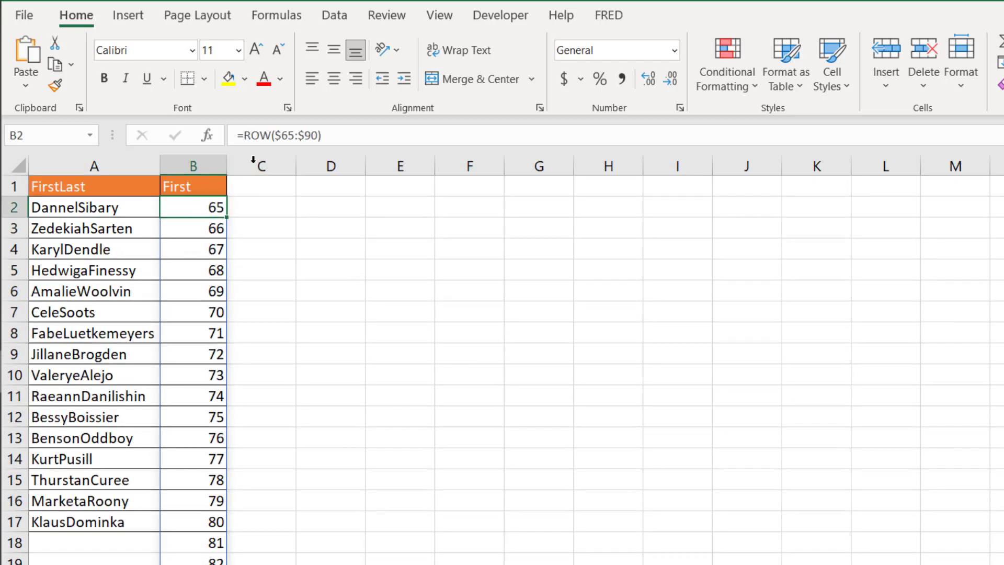
pyautogui.click(248, 136)
pyautogui.write('char')
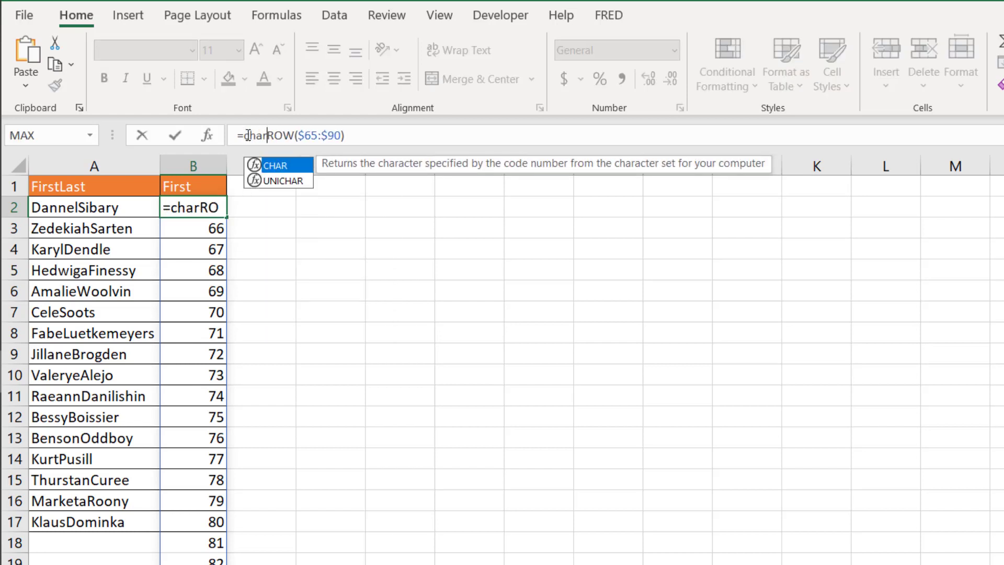
pyautogui.write('(')
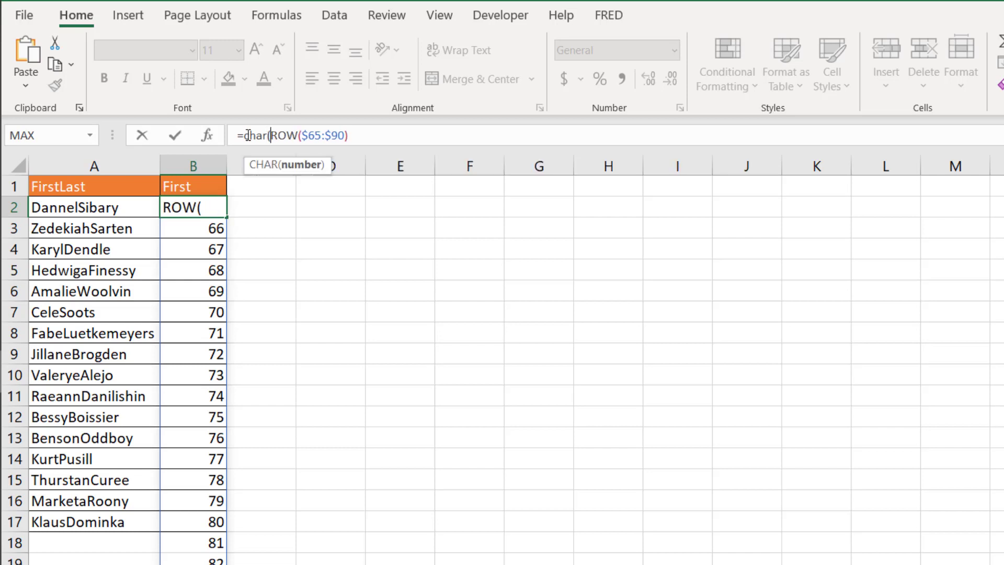
pyautogui.click(358, 137)
pyautogui.write(')')
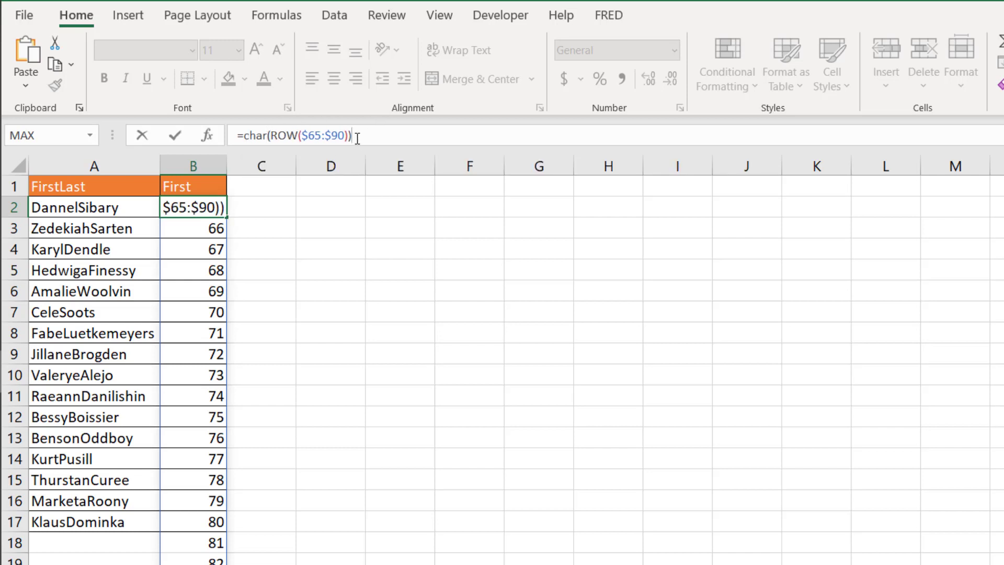
pyautogui.hotkey('ctrl', 'Return')
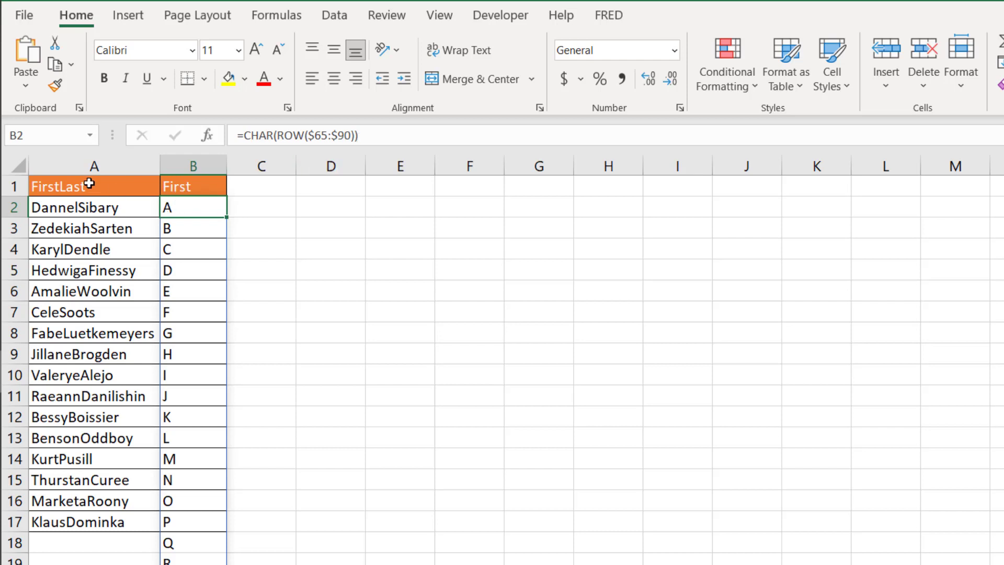
# Wrap the CHAR formula in B2 in FIND with A2 as the text to search, accepting the closing-parenthesis correction
pyautogui.click(246, 135)
pyautogui.write('find')
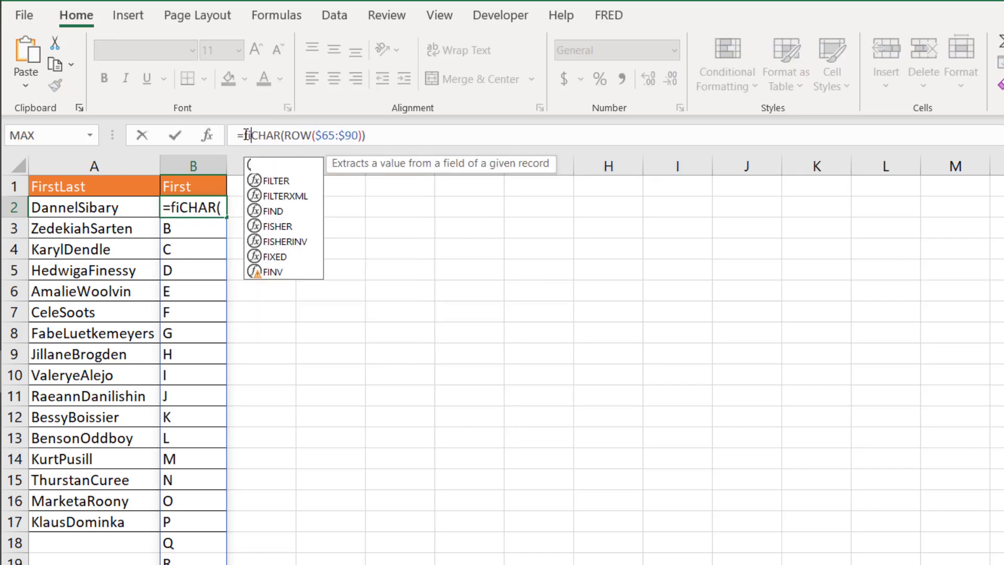
pyautogui.write('(')
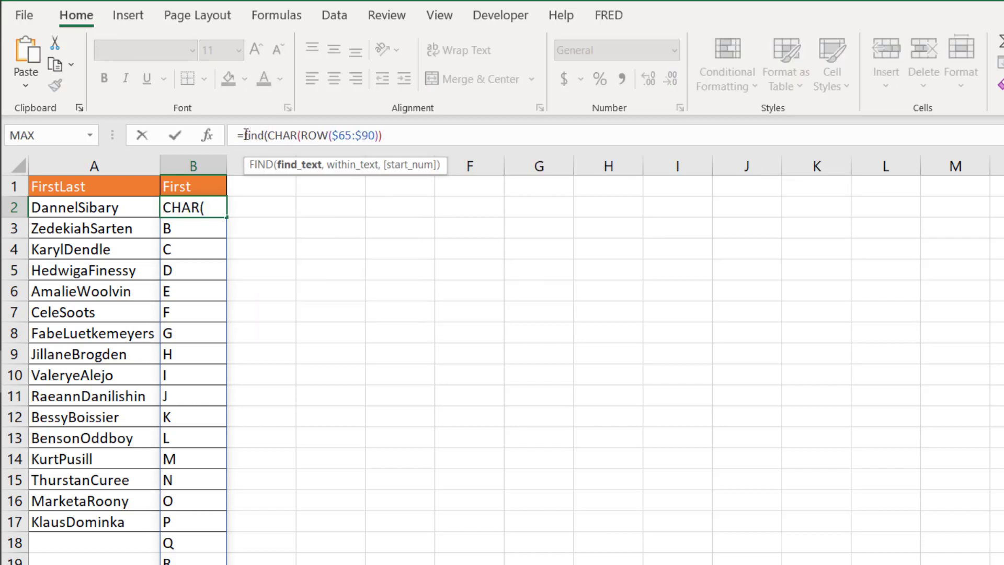
pyautogui.click(399, 135)
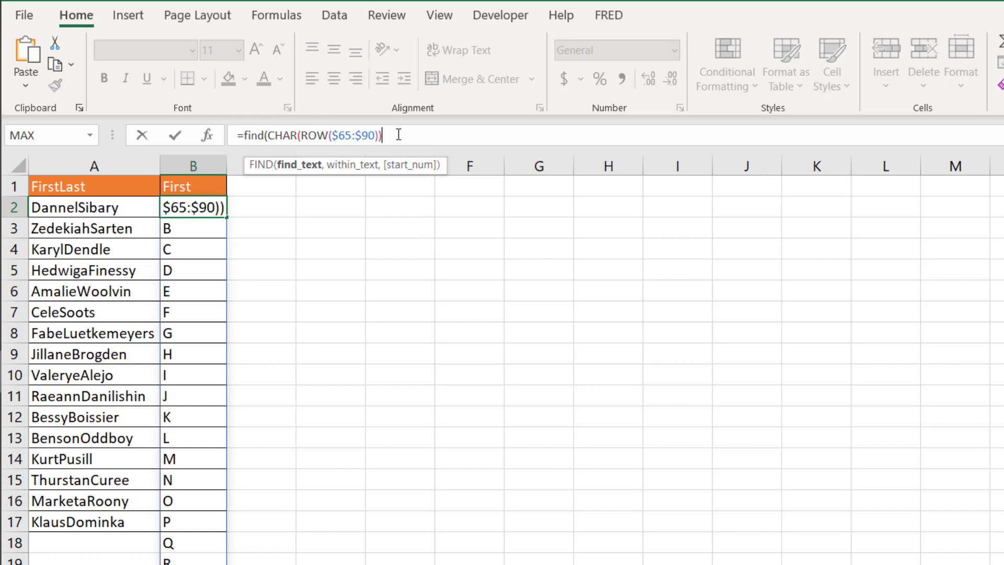
pyautogui.write(',')
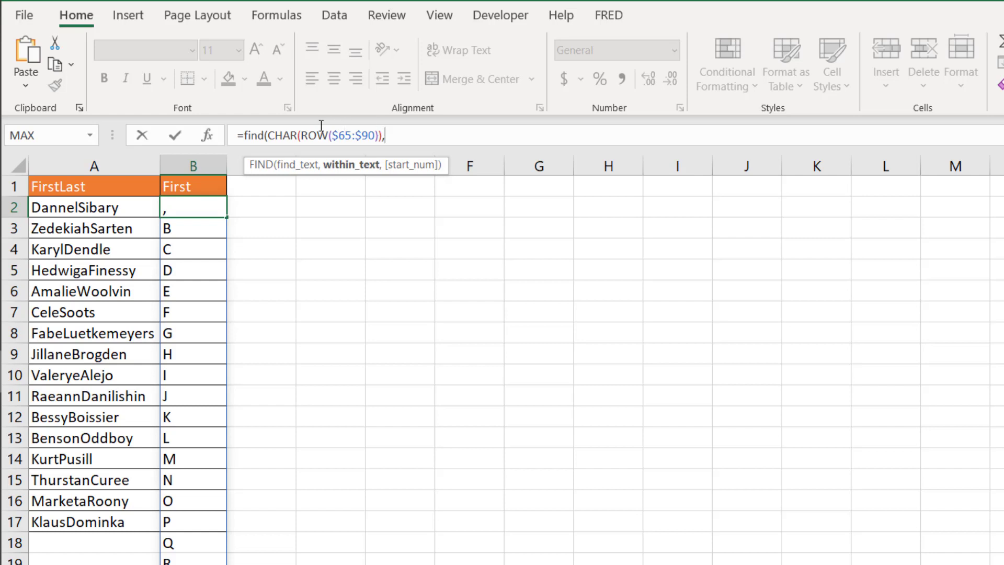
pyautogui.click(67, 208)
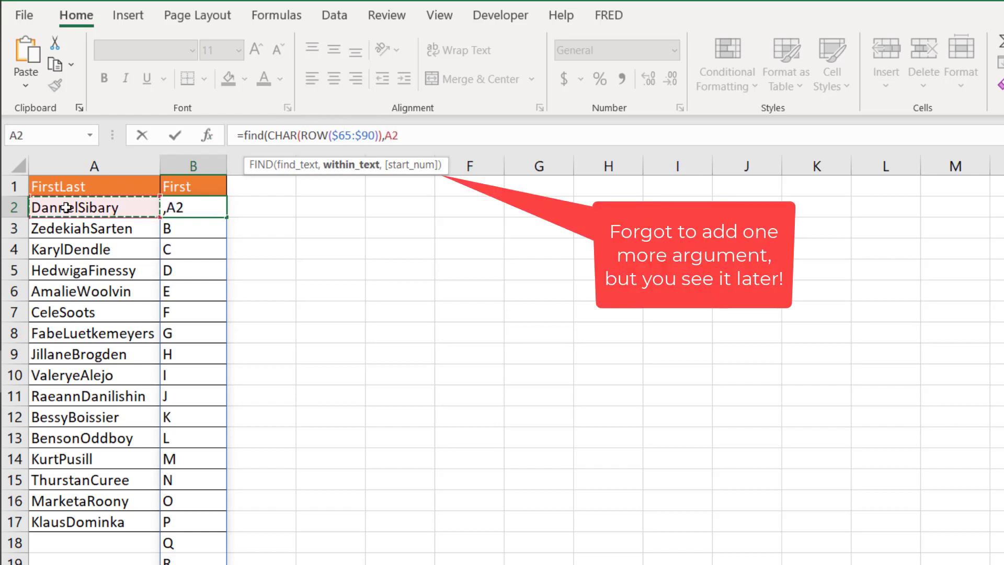
pyautogui.press('Return')
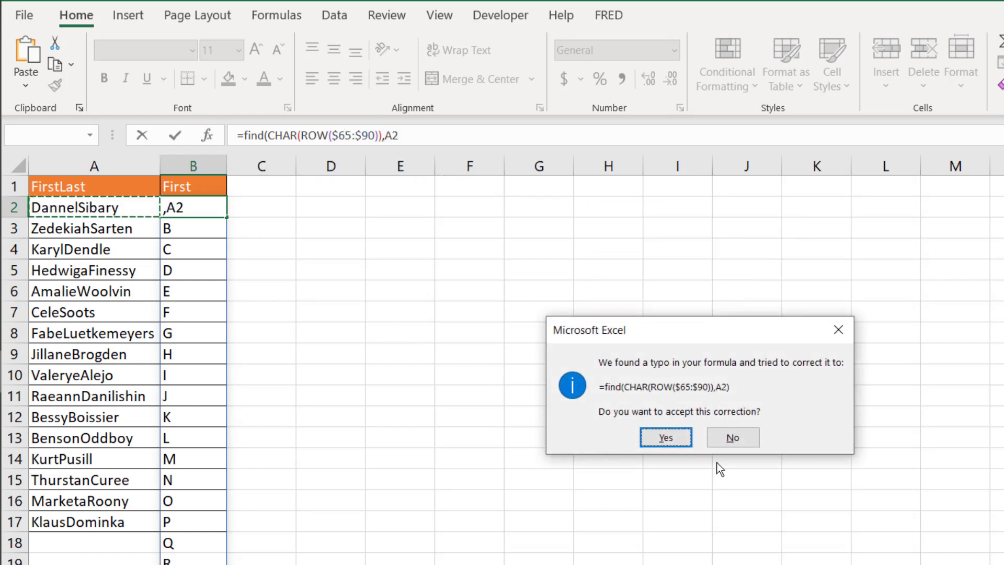
pyautogui.click(680, 437)
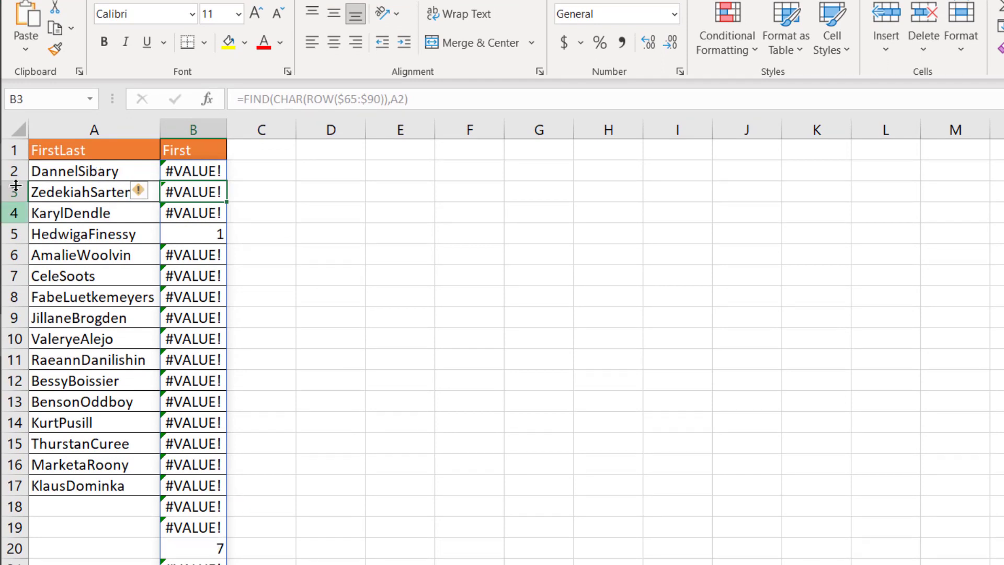
# Enter =CHAR(ROW($65:$90)) in C2 to list the capital letters beside the FIND results
pyautogui.click(276, 172)
pyautogui.write('=')
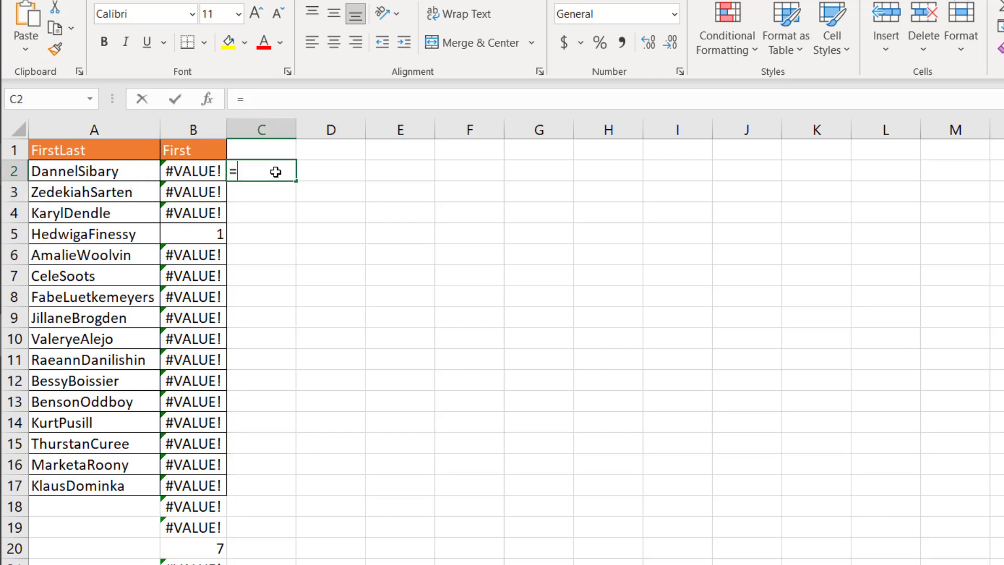
pyautogui.write('row')
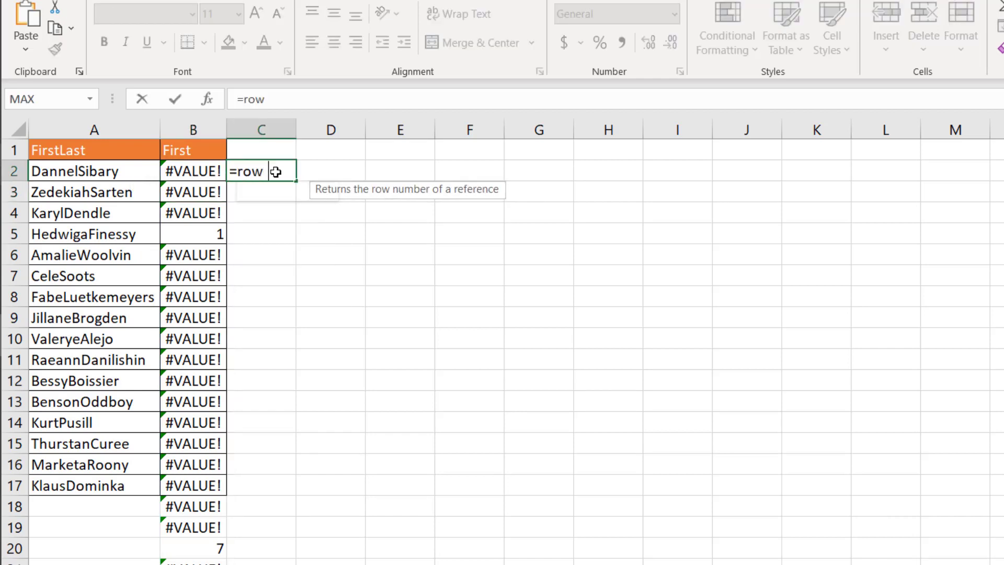
pyautogui.write('($65')
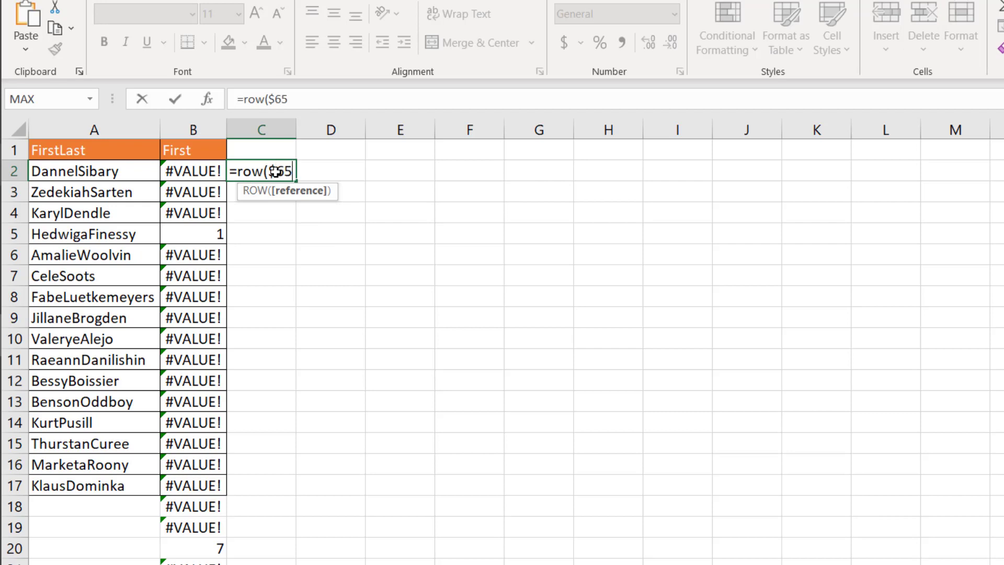
pyautogui.write(':$980)')
pyautogui.press('BackSpace')
pyautogui.press('BackSpace')
pyautogui.press('BackSpace')
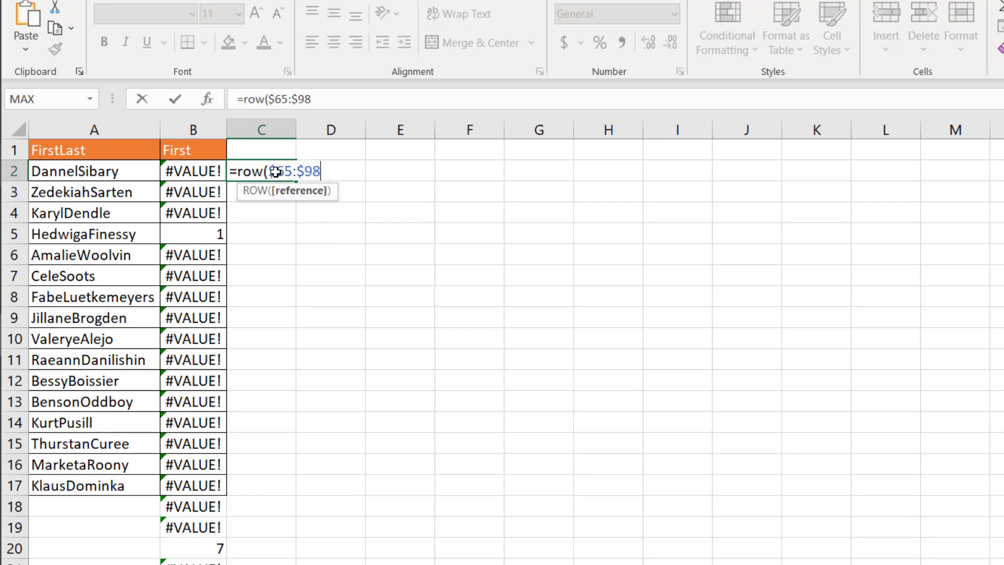
pyautogui.write('0)')
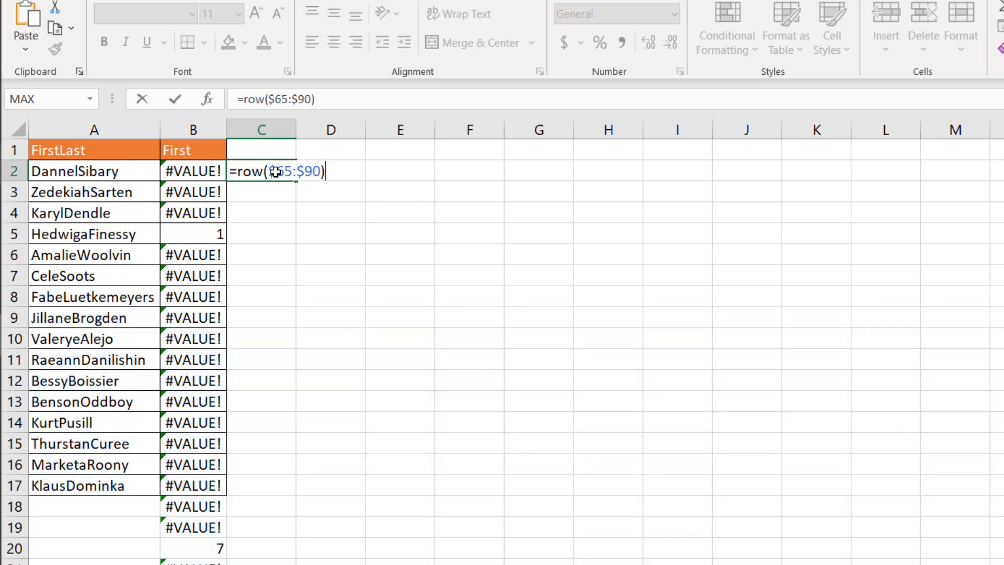
pyautogui.click(245, 100)
pyautogui.write('char')
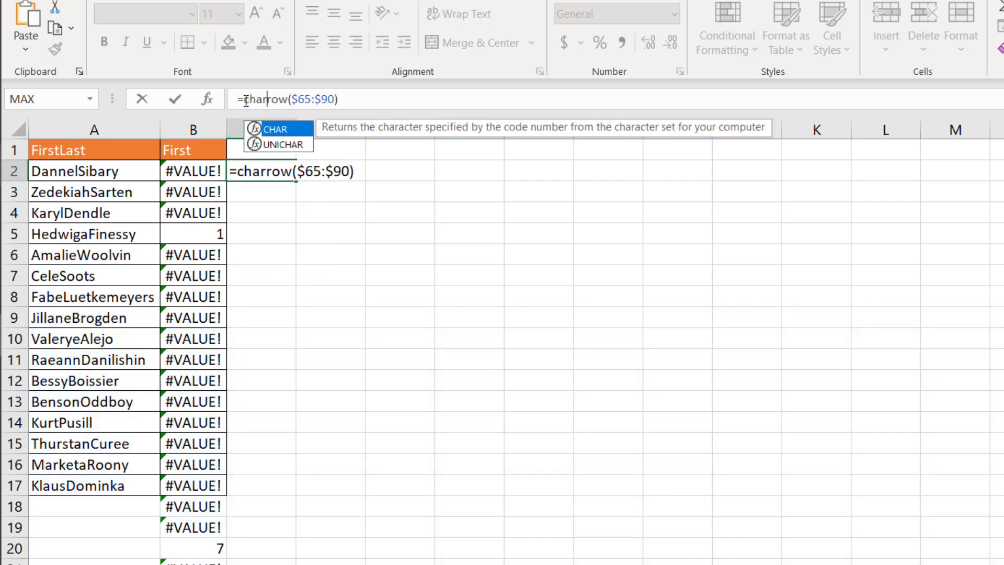
pyautogui.write('(')
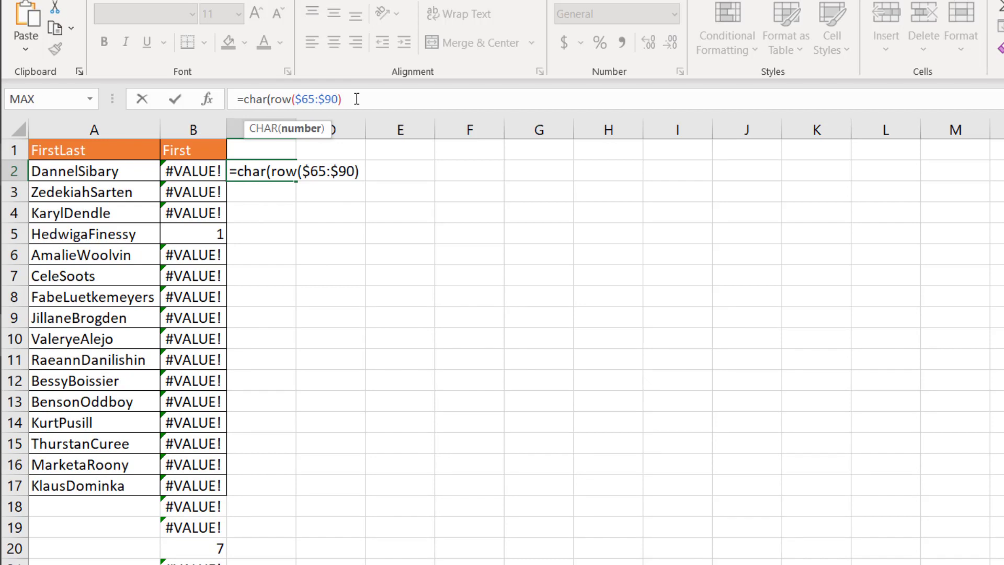
pyautogui.write(')')
pyautogui.press('Return')
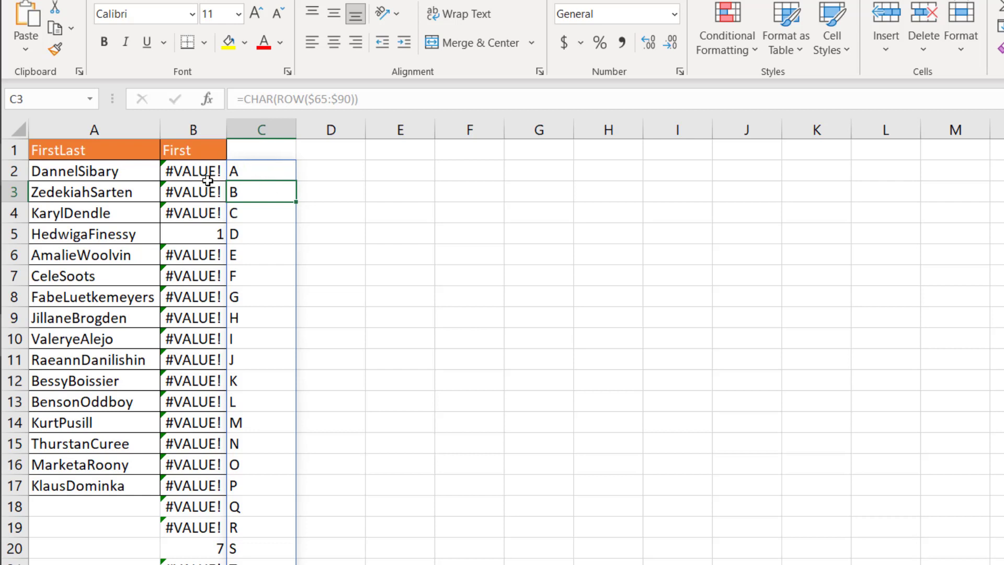
# Clear the contents of column C
pyautogui.click(262, 128)
pyautogui.press('Delete')
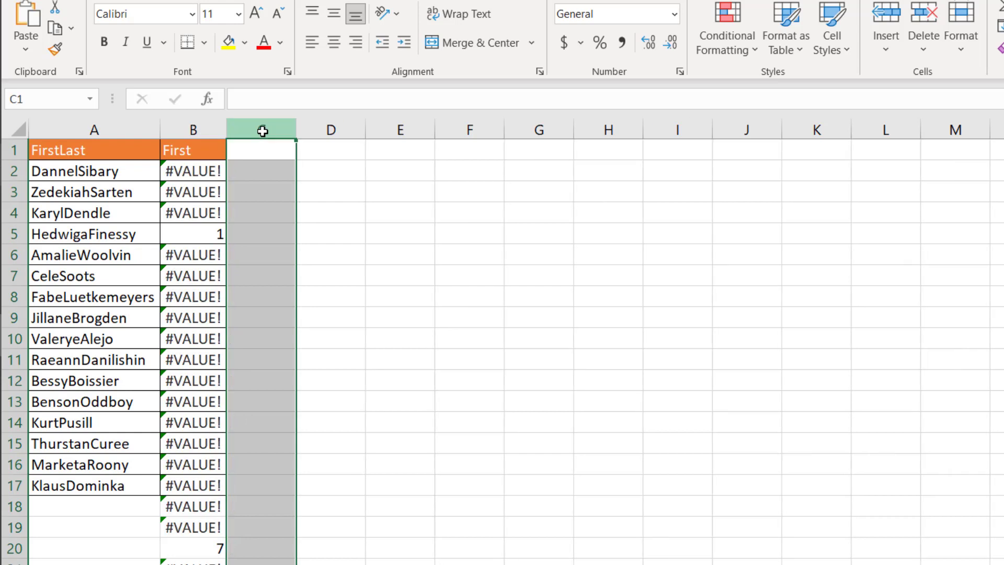
# Wrap the FIND formula in B2 in IFERROR, with an empty string "" as the error value
pyautogui.click(202, 170)
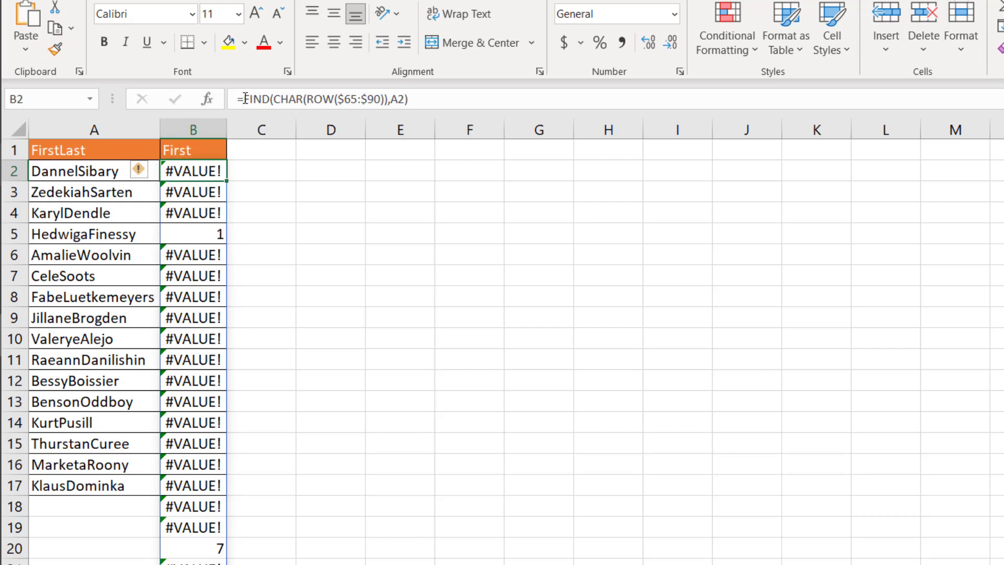
pyautogui.click(395, 108)
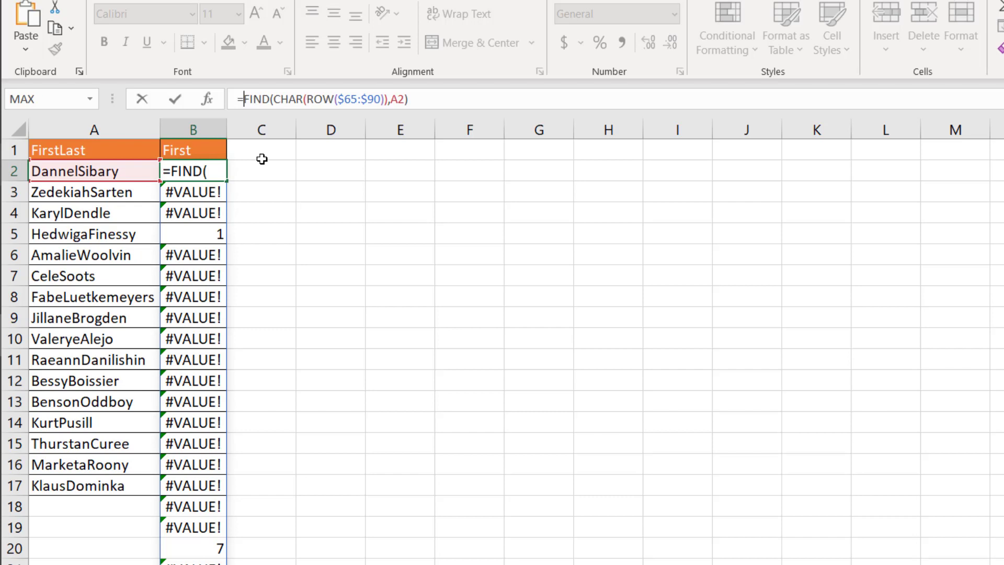
pyautogui.write('iff')
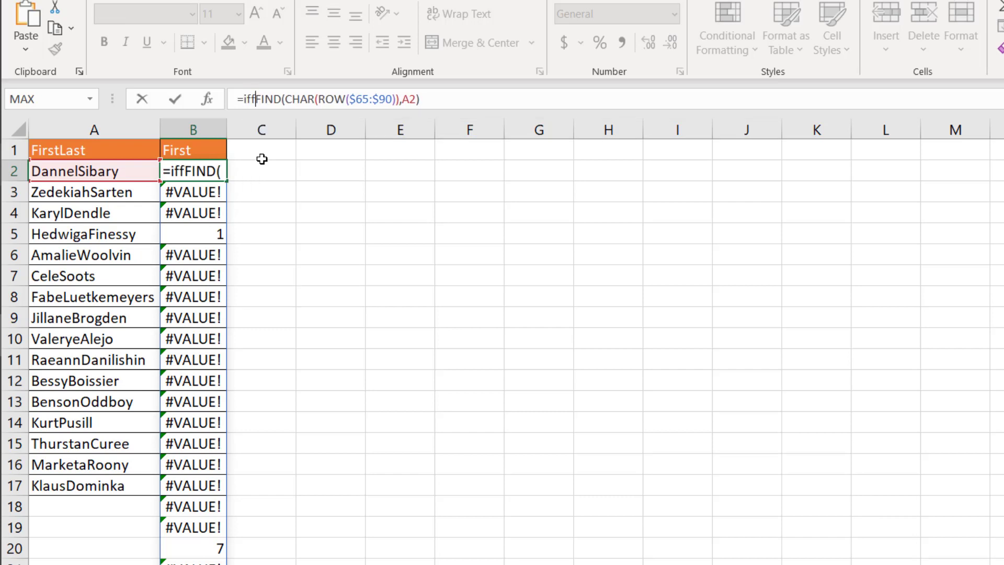
pyautogui.press('BackSpace')
pyautogui.write('erro')
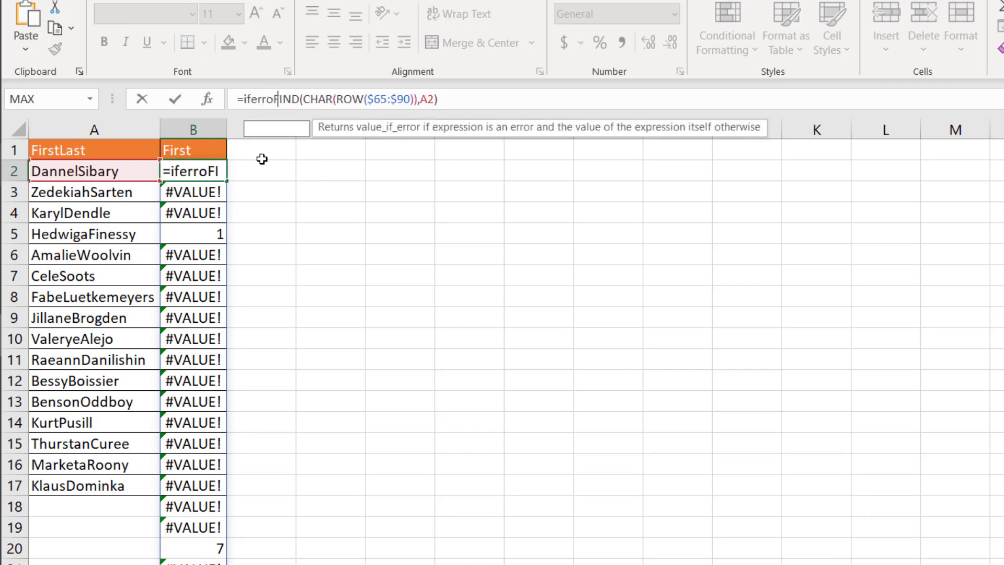
pyautogui.write('r(')
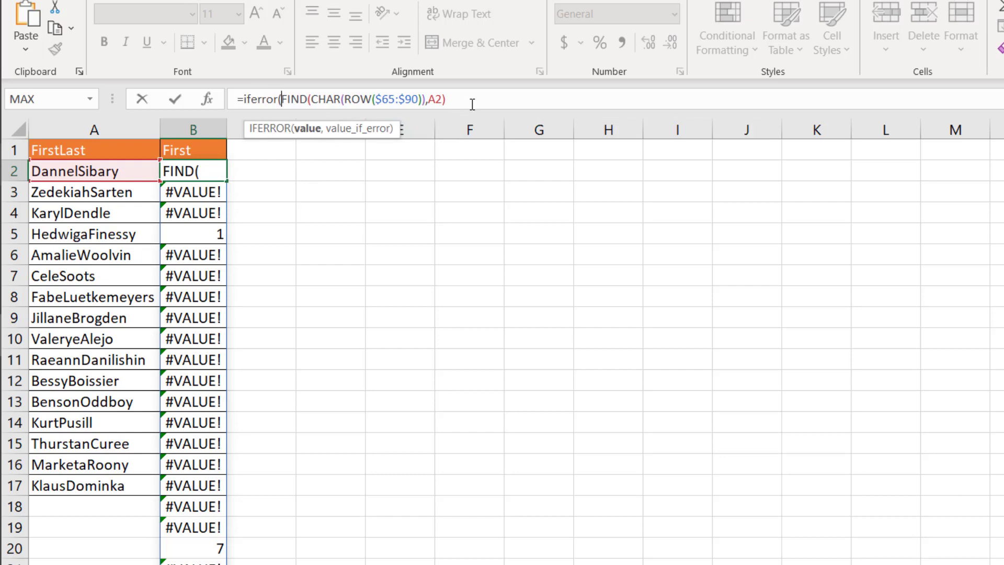
pyautogui.click(473, 103)
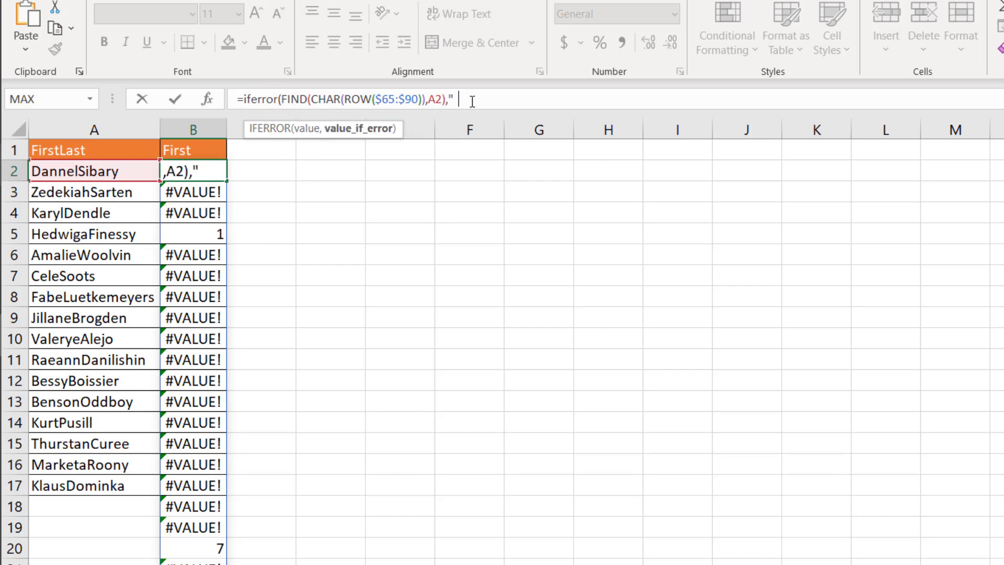
pyautogui.write(',"")')
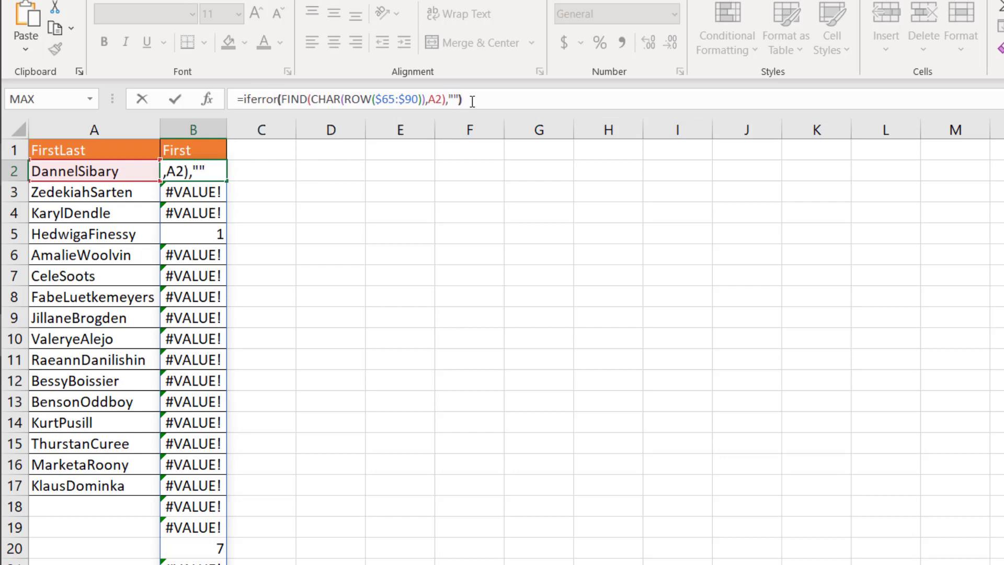
pyautogui.press('Return')
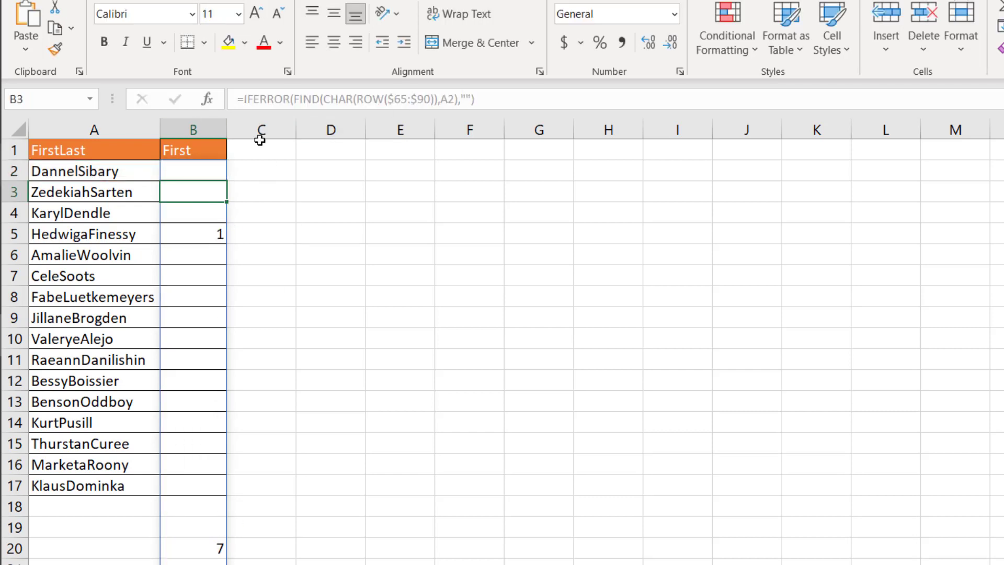
# Add 2 as the start_num argument of FIND in the B2 formula, so the search skips the first character
pyautogui.click(212, 167)
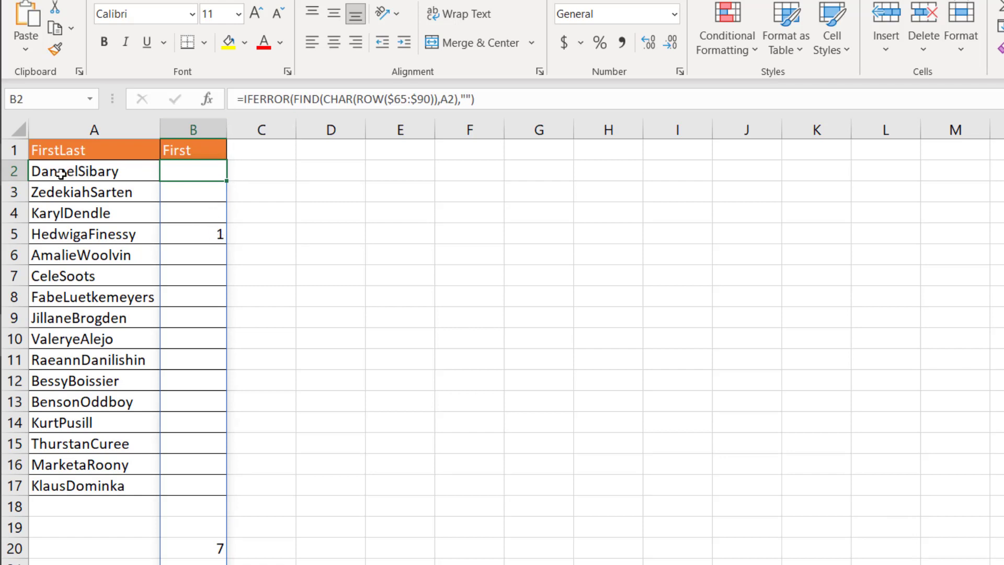
pyautogui.click(245, 98)
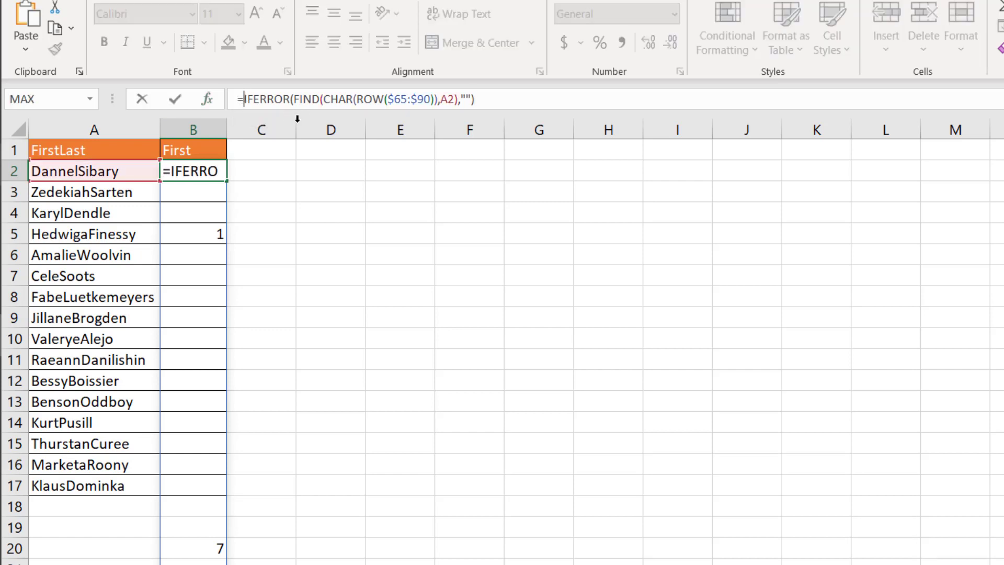
pyautogui.press('Escape')
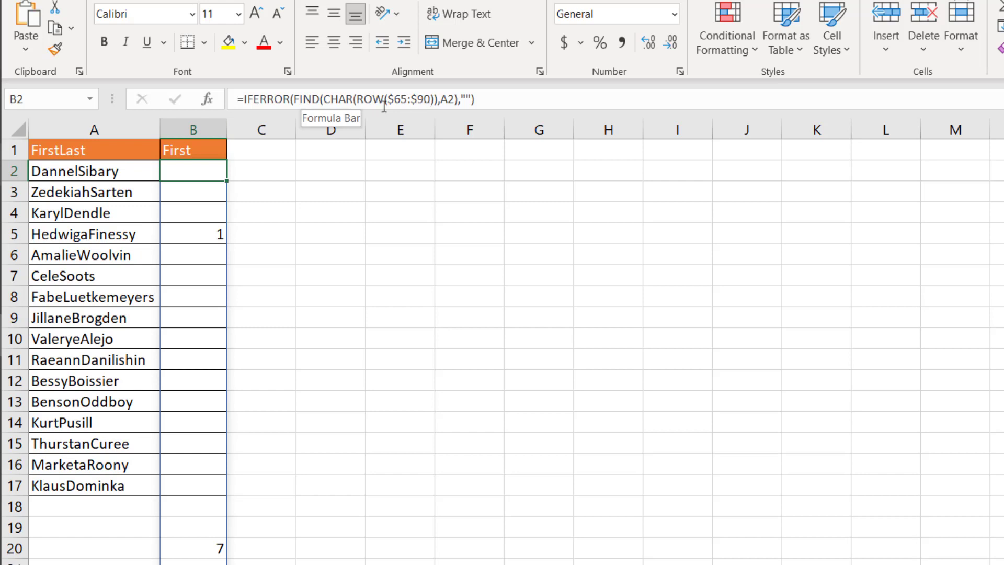
pyautogui.click(453, 99)
pyautogui.write(',2')
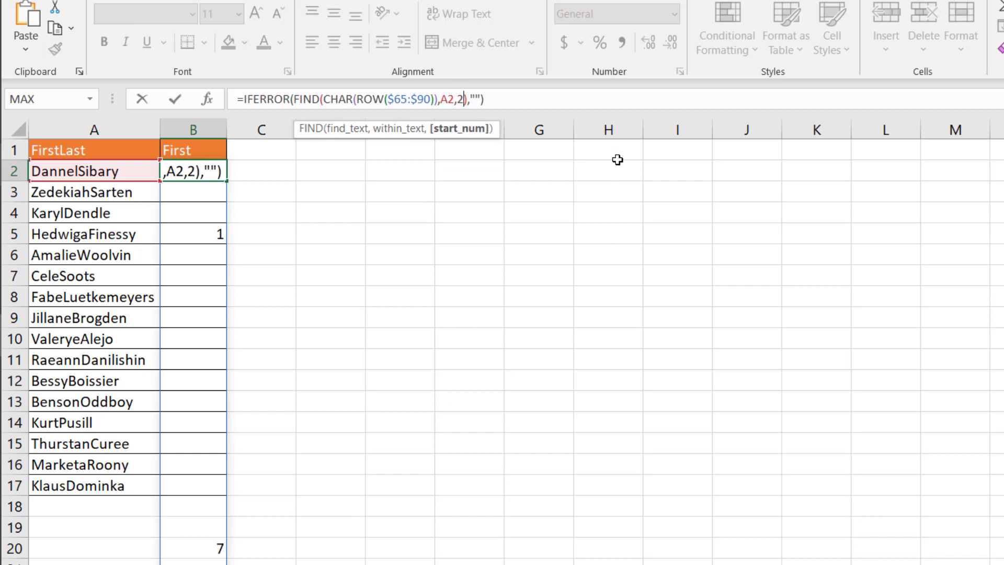
pyautogui.press('Return')
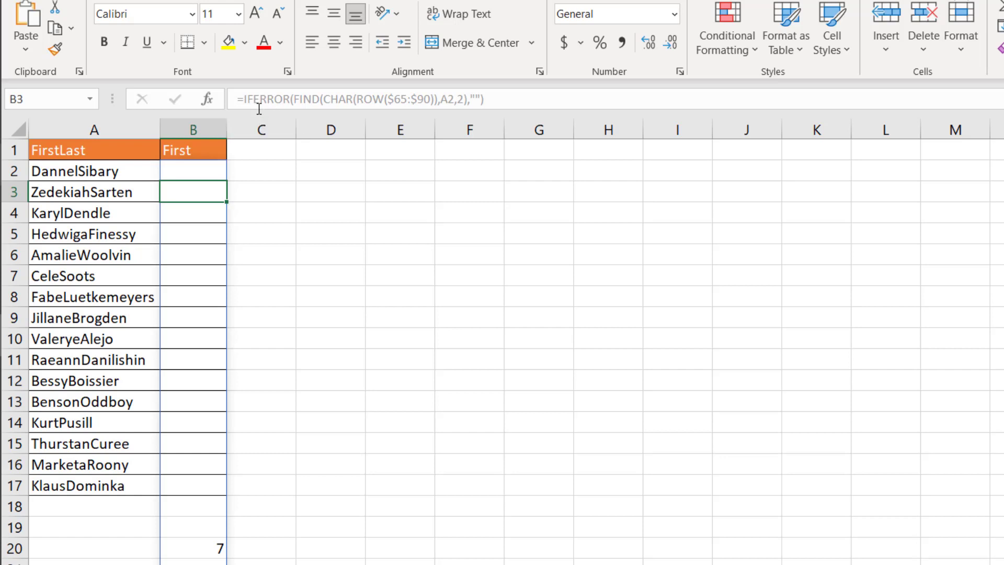
# Wrap the IFERROR formula in B2 in MAX and enter it in B2
pyautogui.click(241, 99)
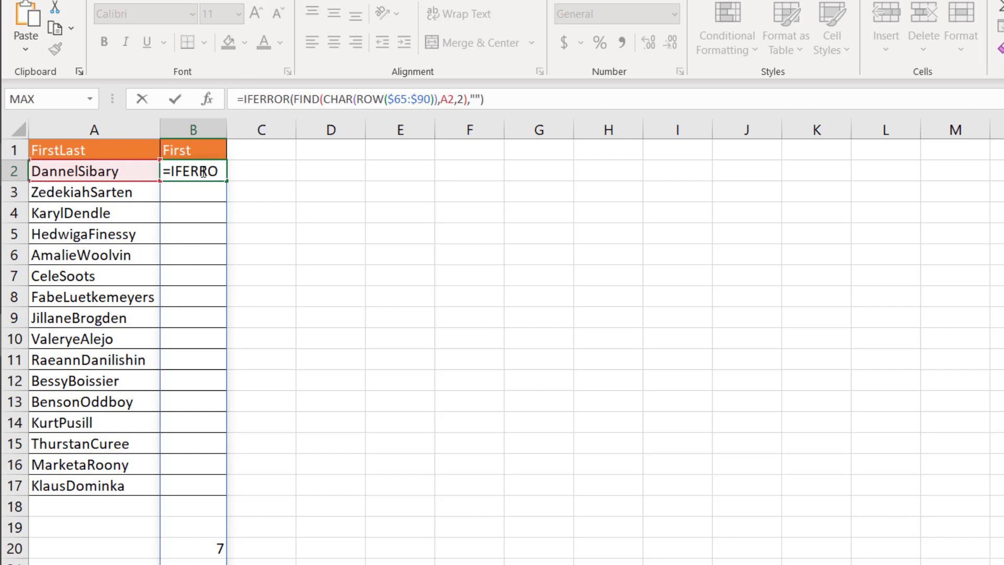
pyautogui.write('max')
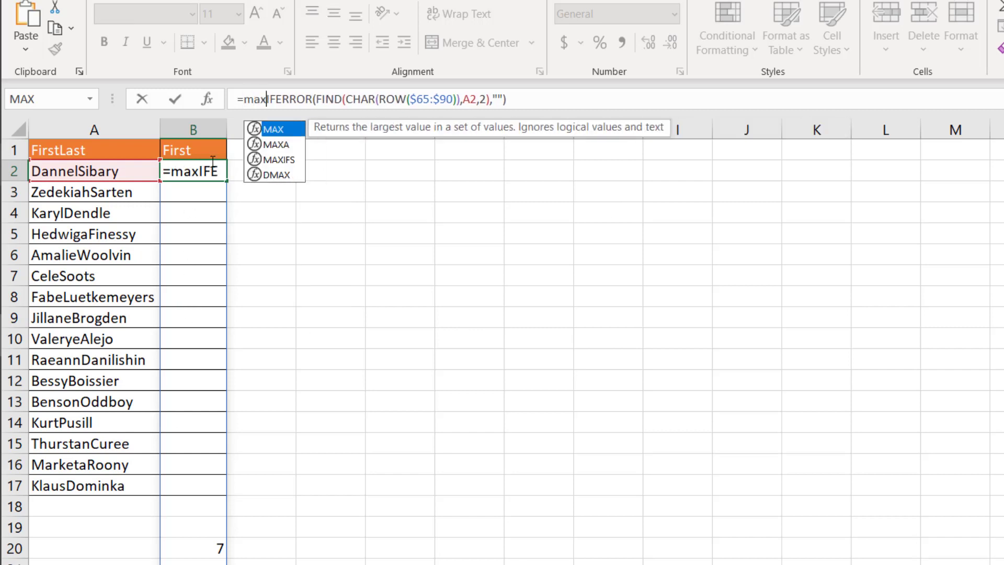
pyautogui.write('(')
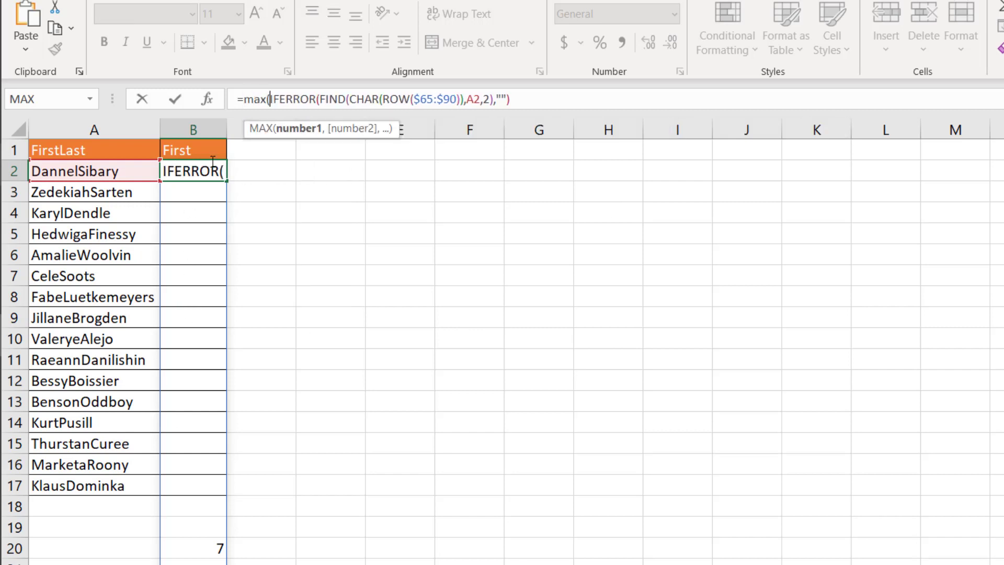
pyautogui.click(519, 95)
pyautogui.write(')')
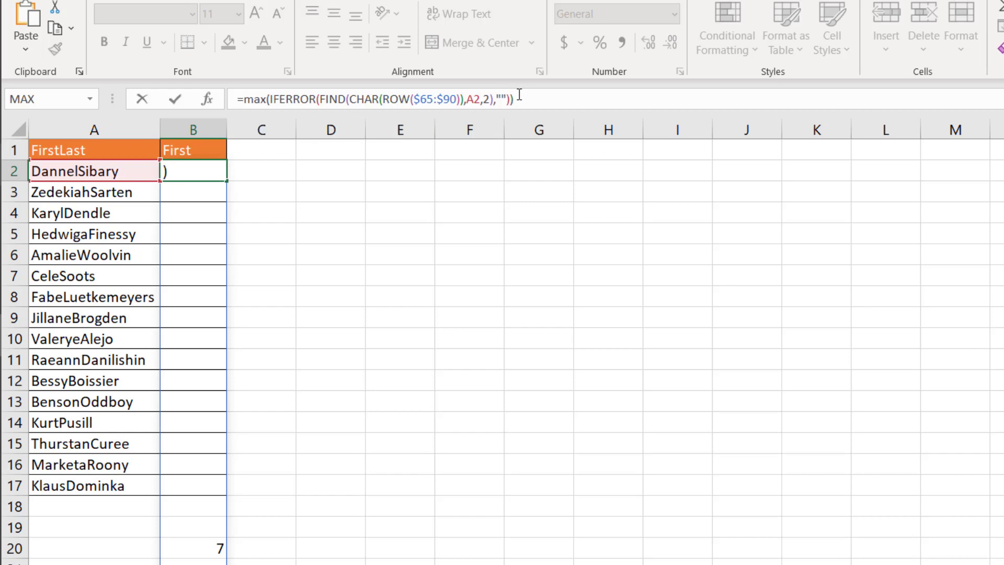
pyautogui.hotkey('ctrl', 'Return')
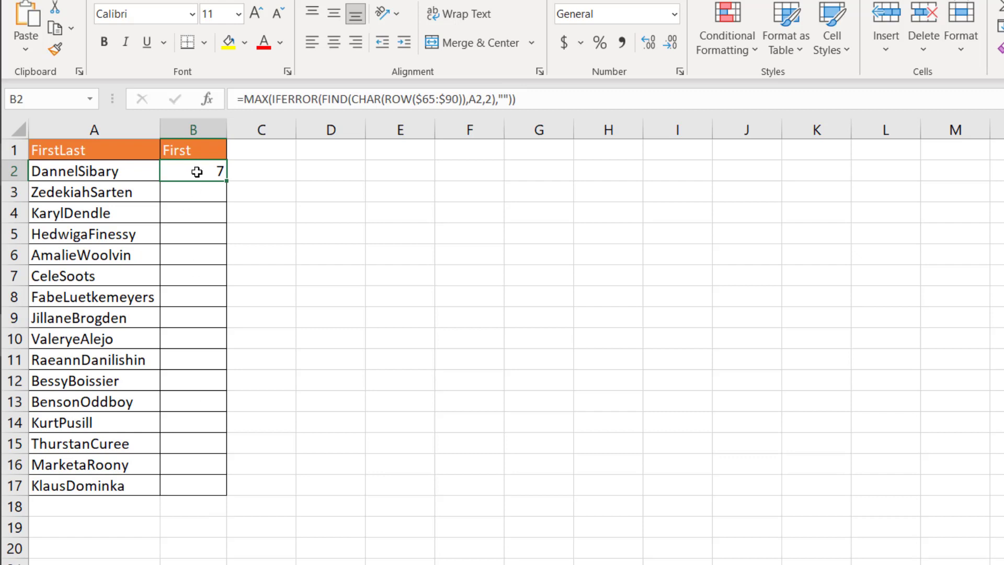
# Wrap the MAX formula in B2 in LEFT with A2 as the text, subtract 1 from MAX, and fill the formula down to B17
pyautogui.click(245, 97)
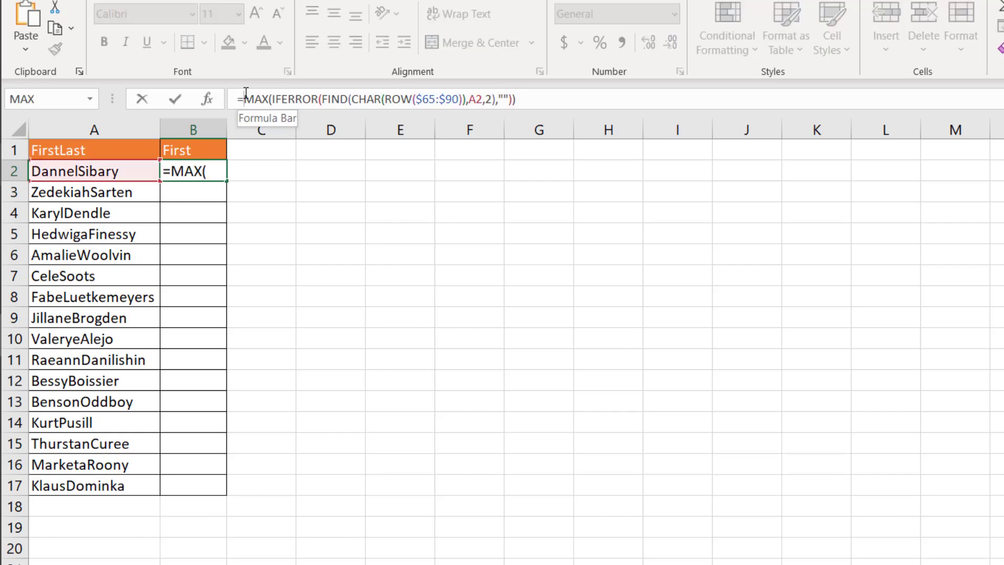
pyautogui.write('left')
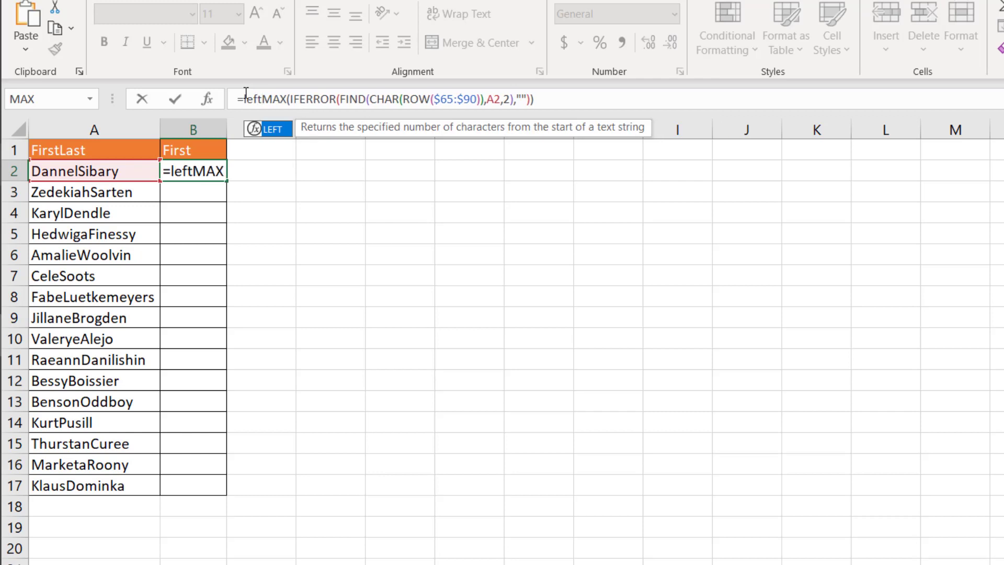
pyautogui.write('(')
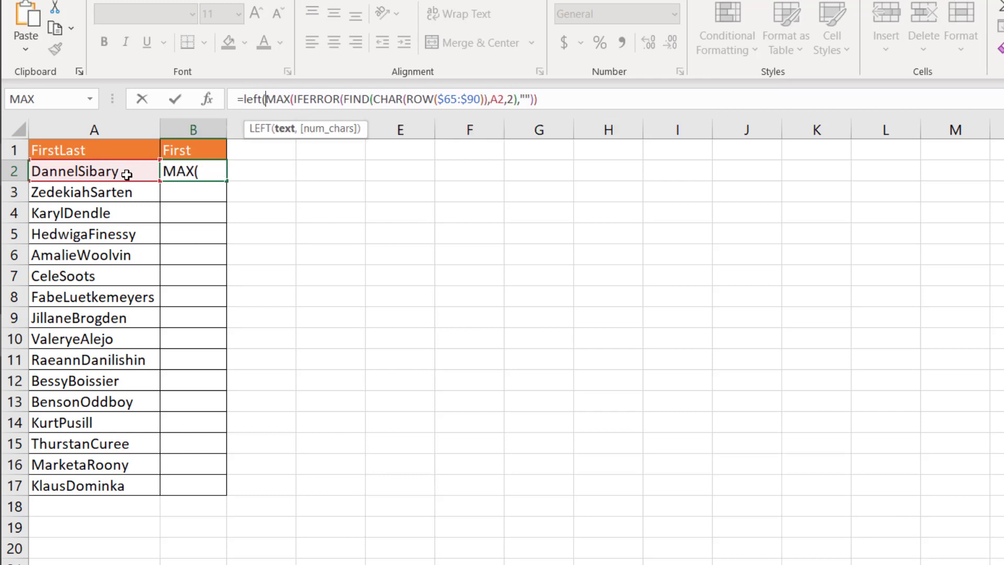
pyautogui.click(109, 171)
pyautogui.write(',')
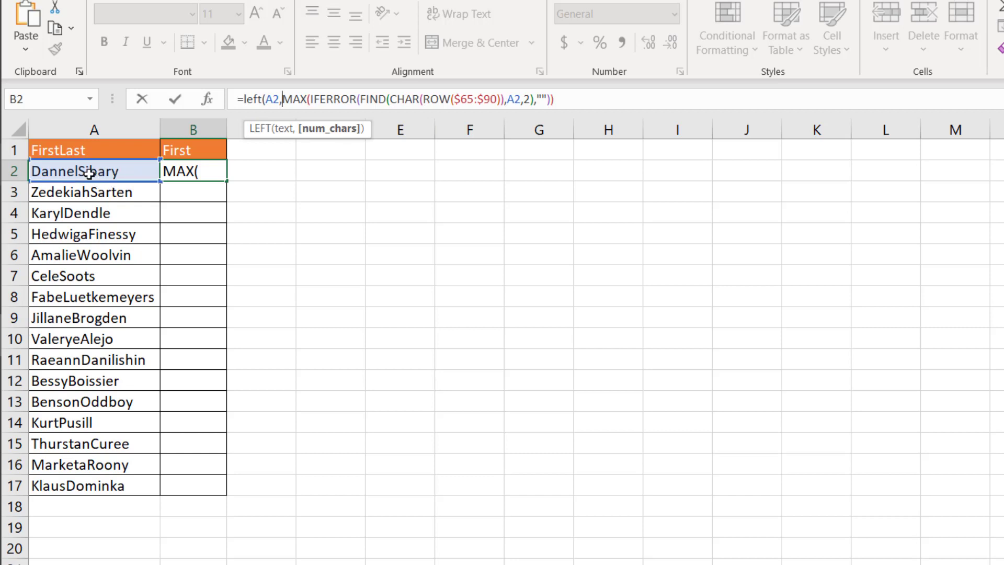
pyautogui.click(593, 99)
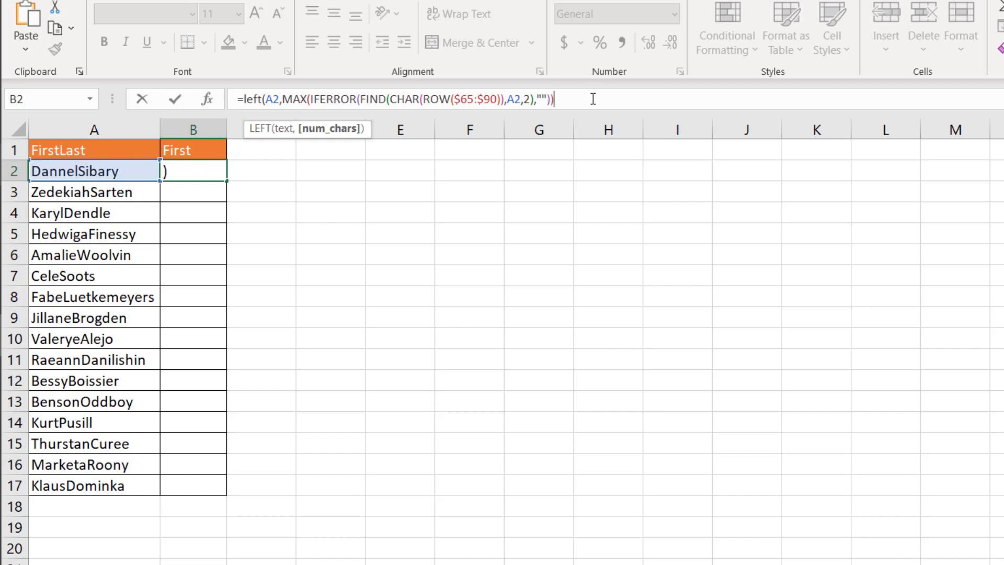
pyautogui.write('-1)')
pyautogui.press('Return')
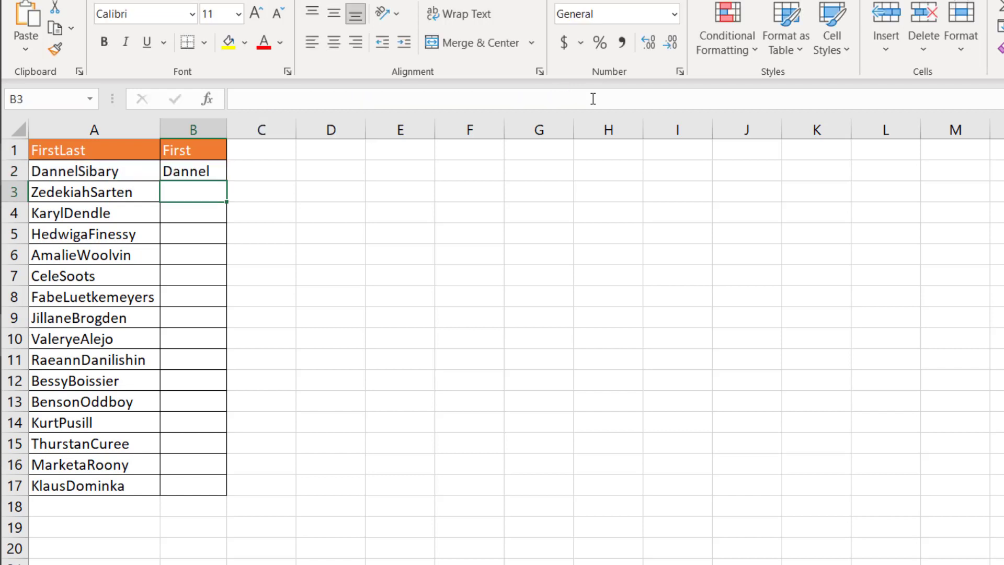
pyautogui.click(200, 169)
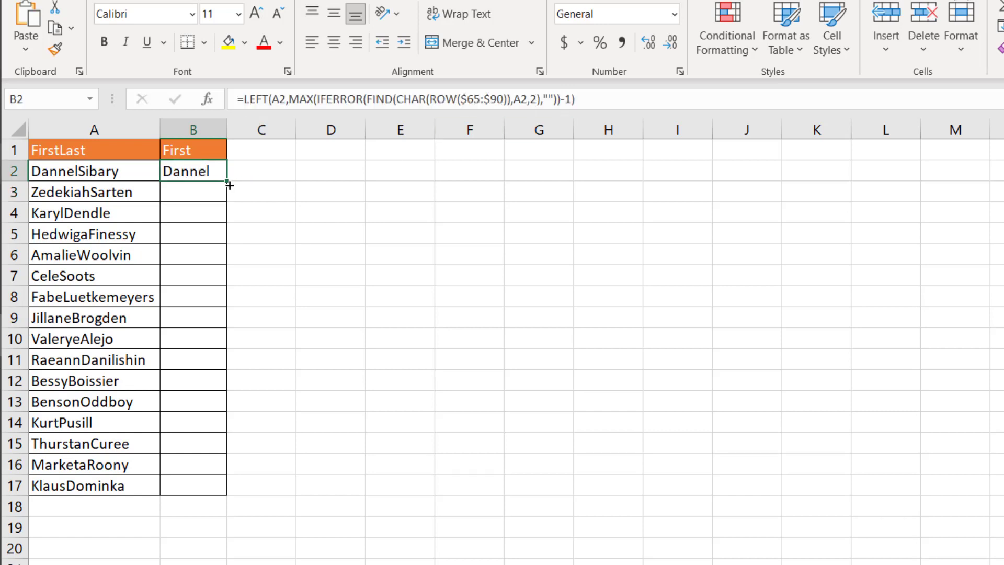
pyautogui.doubleClick(227, 181)
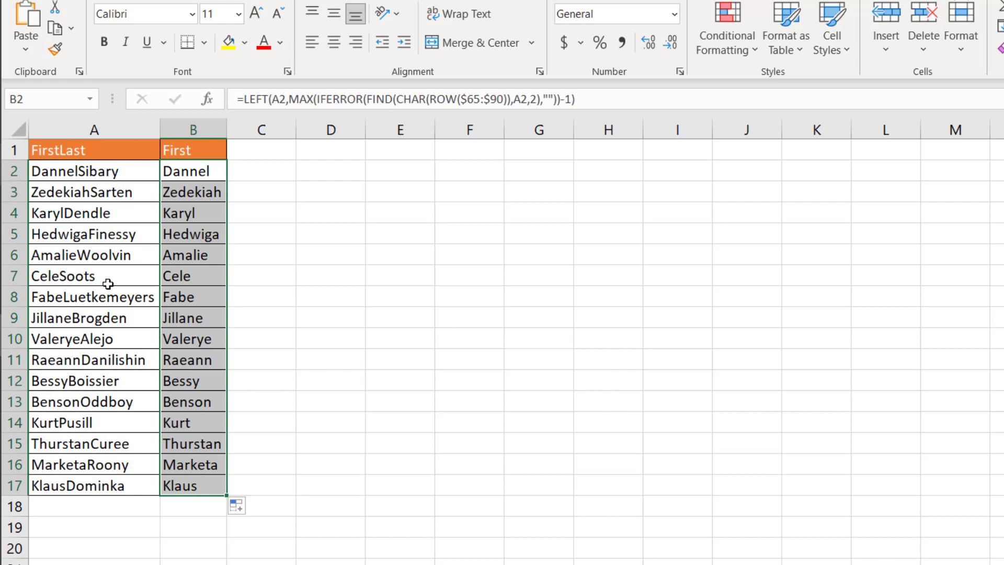
# Copy the First header from B1 to C1 and change the copied text to "Last"
pyautogui.press('Up')
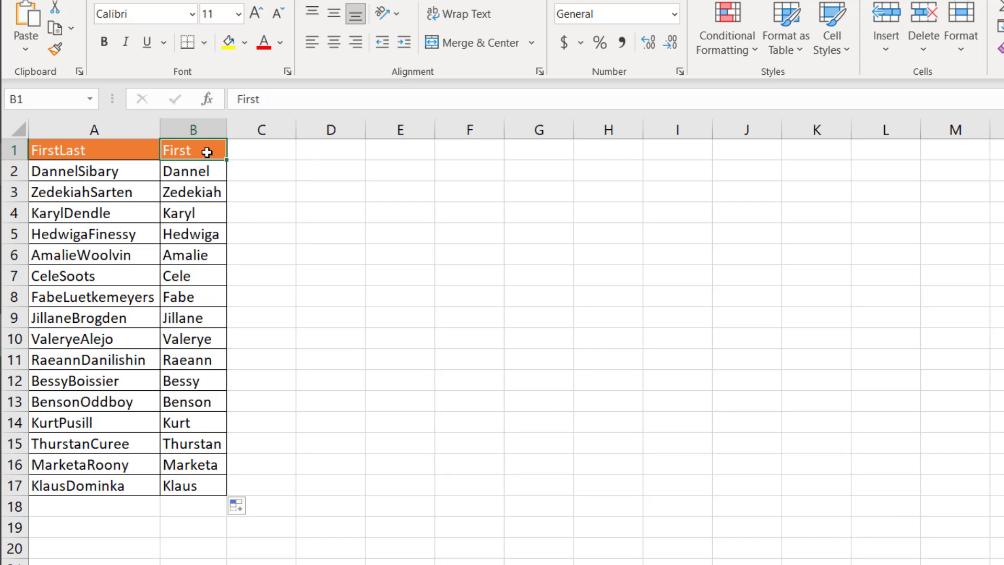
pyautogui.hotkey('ctrl', 'c')
pyautogui.click(262, 155)
pyautogui.hotkey('ctrl', 'v')
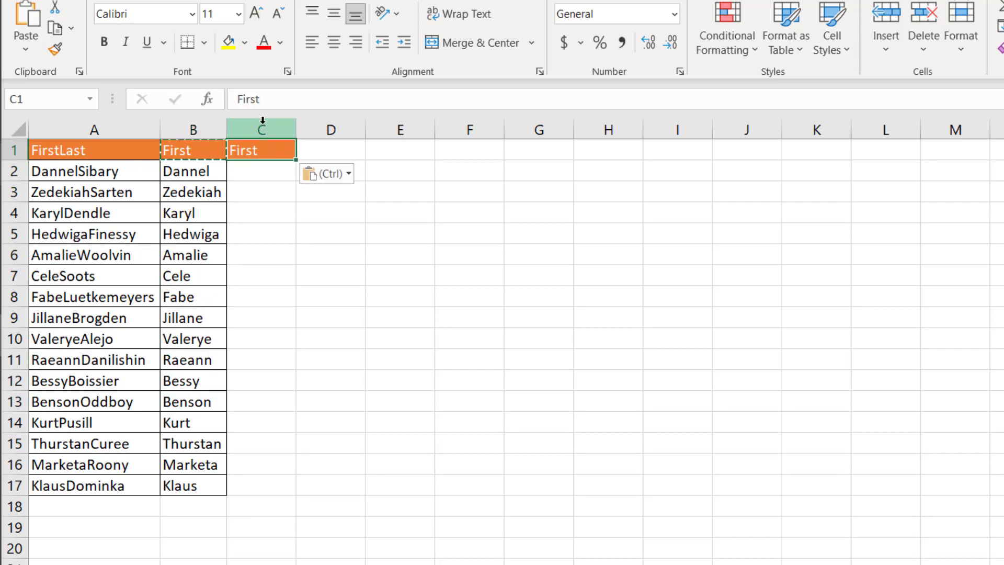
pyautogui.press('Escape')
pyautogui.write('lll')
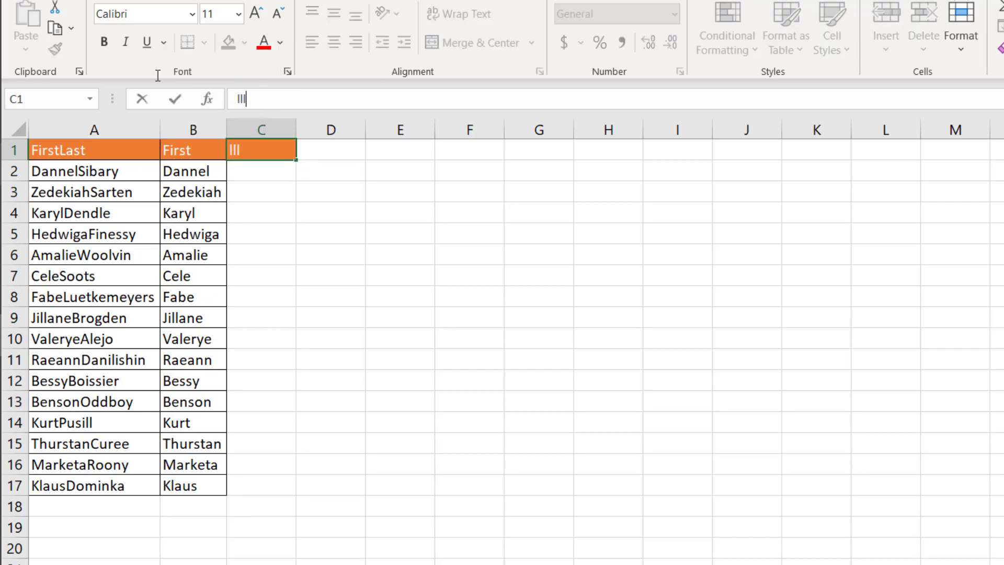
pyautogui.press('BackSpace')
pyautogui.press('BackSpace')
pyautogui.press('BackSpace')
pyautogui.write('Last')
pyautogui.press('Return')
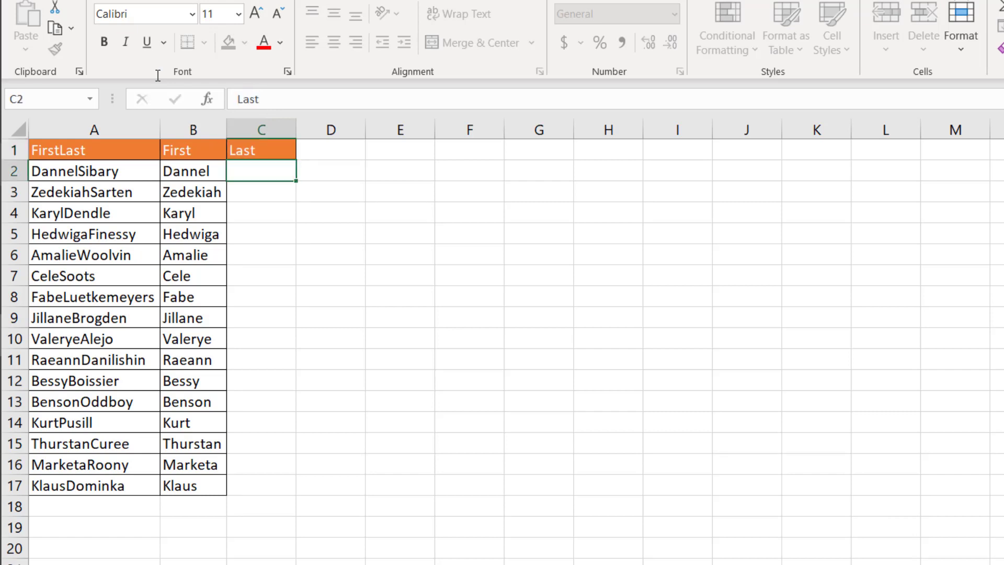
# Copy the full formula text from B2 and paste it into C2, keeping its references to A2
pyautogui.click(203, 171)
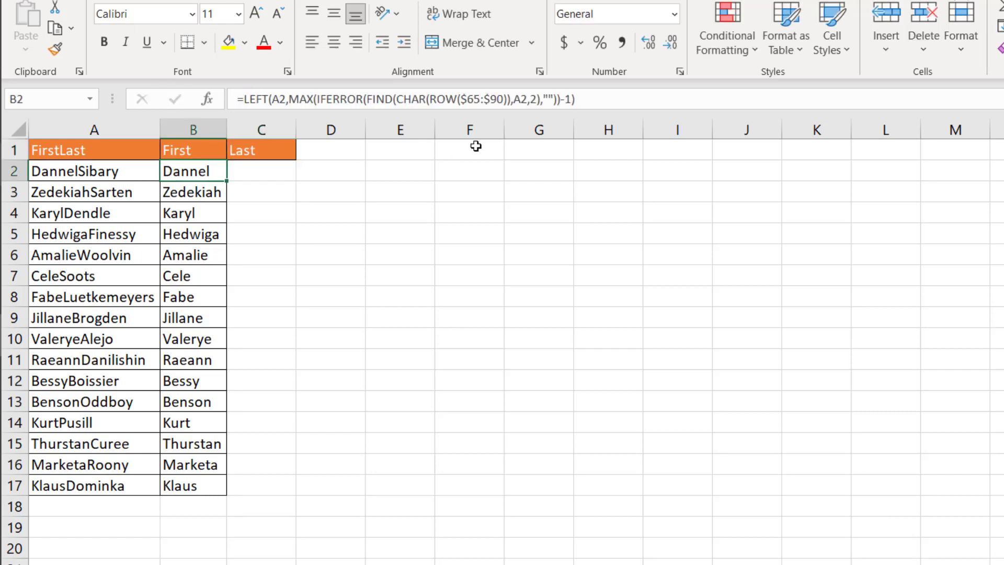
pyautogui.moveTo(594, 98); pyautogui.dragTo(168, 121)
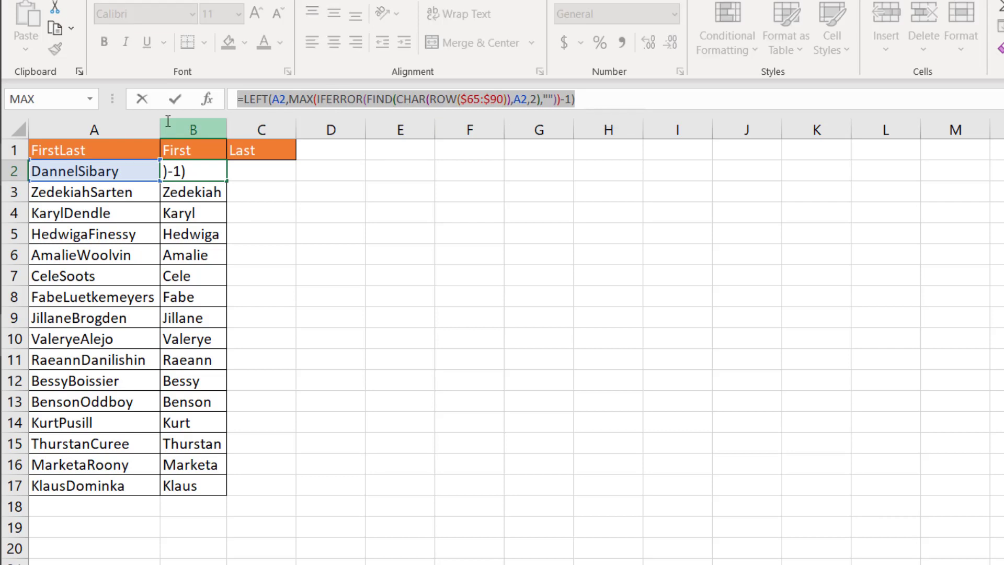
pyautogui.hotkey('ctrl', 'c')
pyautogui.press('Escape')
pyautogui.click(258, 170)
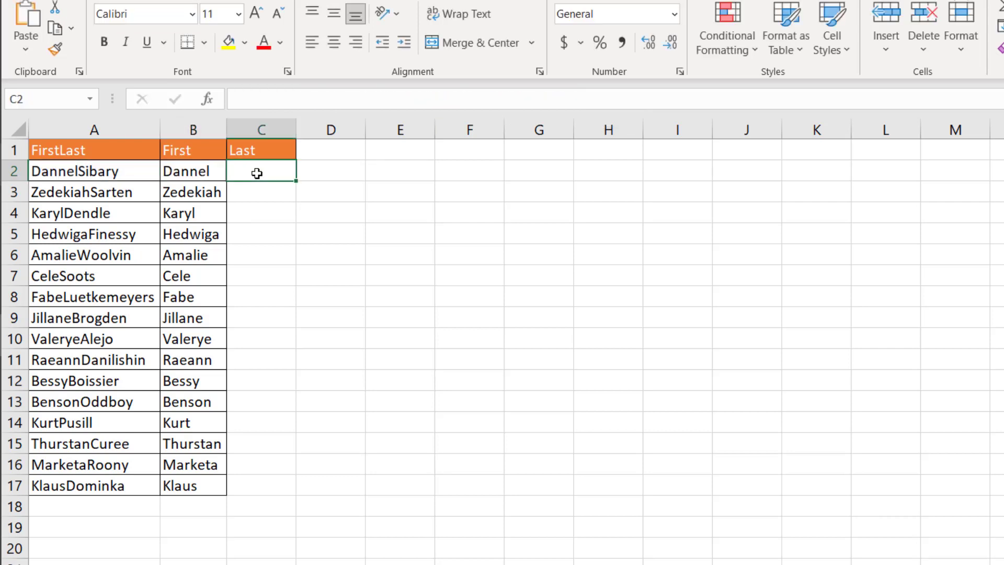
pyautogui.click(282, 97)
pyautogui.hotkey('ctrl', 'v')
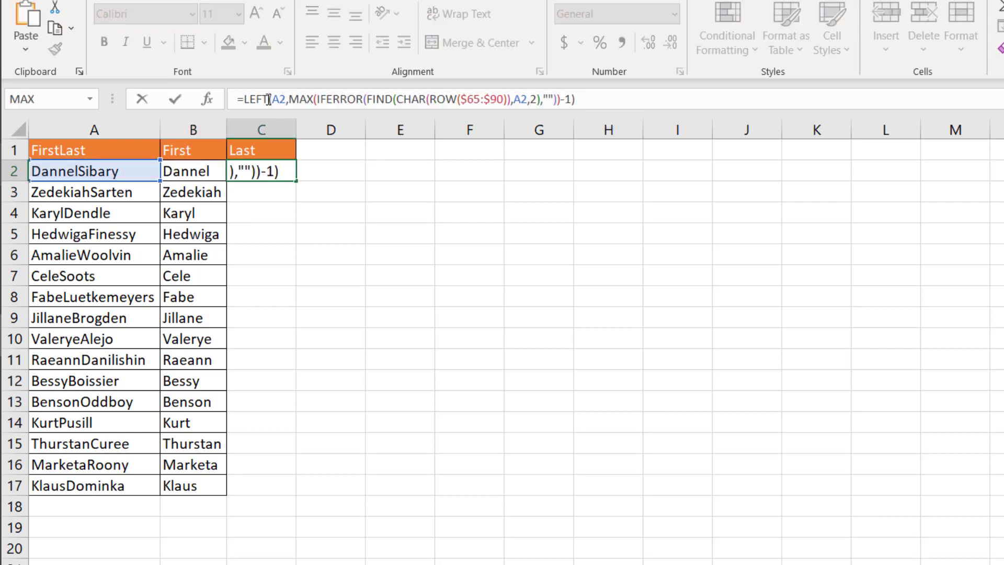
# Replace the LEFT function with MID in the C2 formula
pyautogui.click(270, 97)
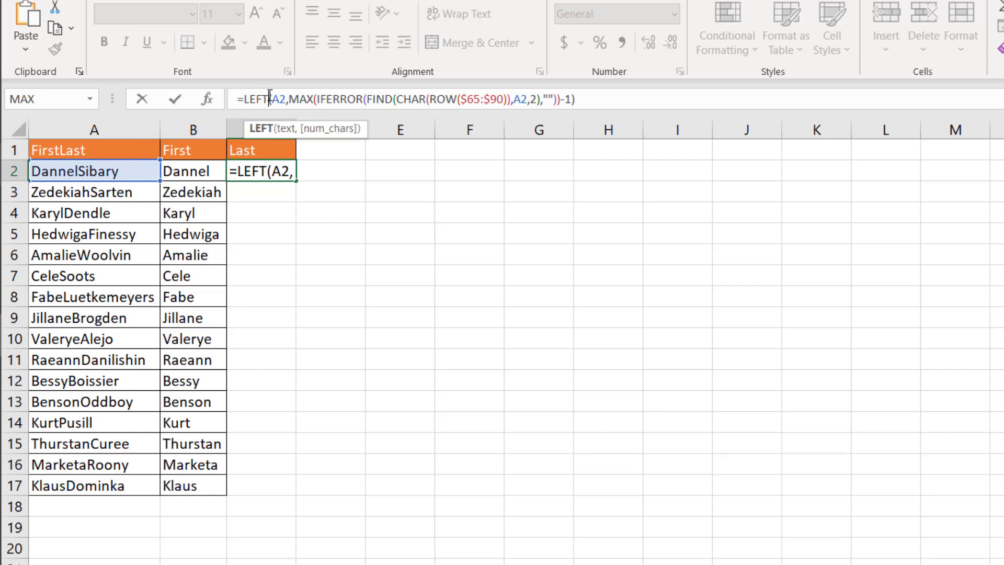
pyautogui.press('BackSpace')
pyautogui.press('BackSpace')
pyautogui.press('BackSpace')
pyautogui.press('BackSpace')
pyautogui.write('mid')
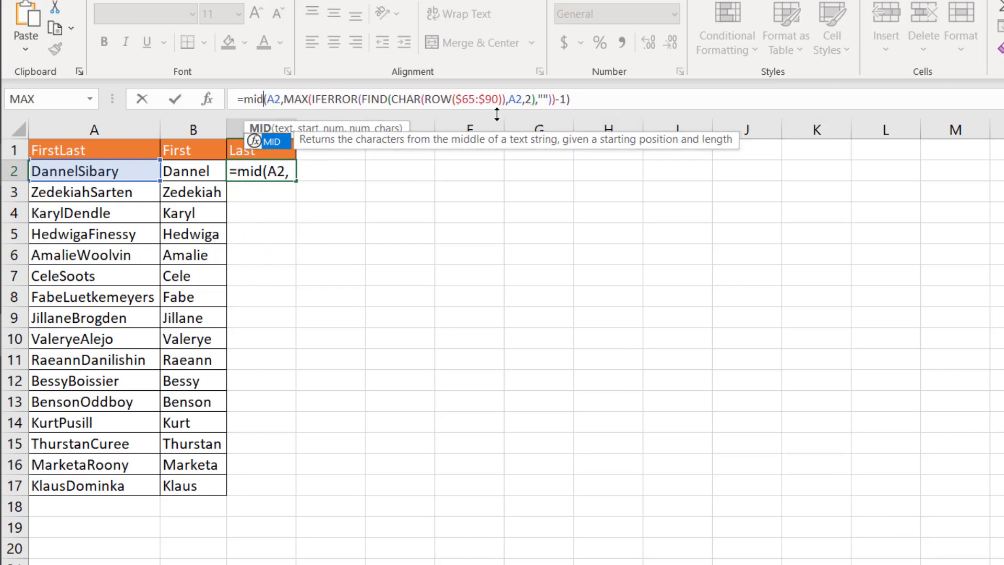
# Remove the -1 after MAX in the C2 formula, add 100 as the num_chars argument, and enter the formula
pyautogui.click(580, 99)
pyautogui.press('BackSpace')
pyautogui.press('BackSpace')
pyautogui.press('BackSpace')
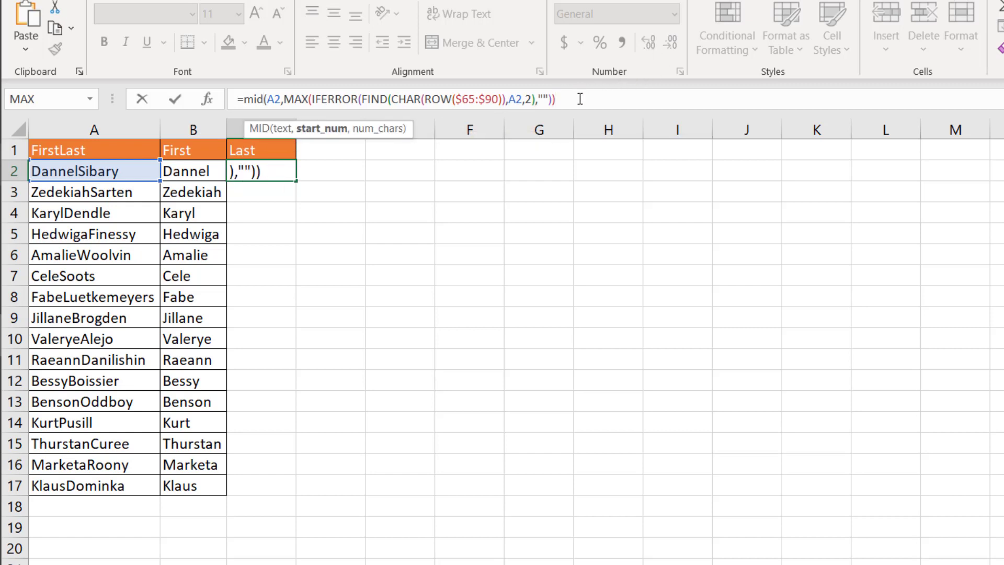
pyautogui.write(',')
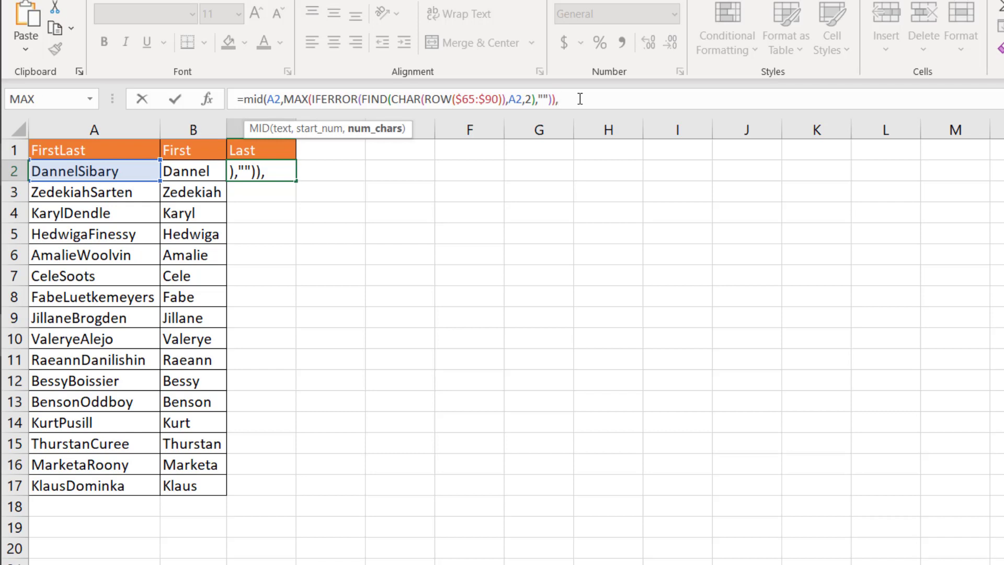
pyautogui.write('200')
pyautogui.press('BackSpace')
pyautogui.press('BackSpace')
pyautogui.press('BackSpace')
pyautogui.write('100)')
pyautogui.press('Return')
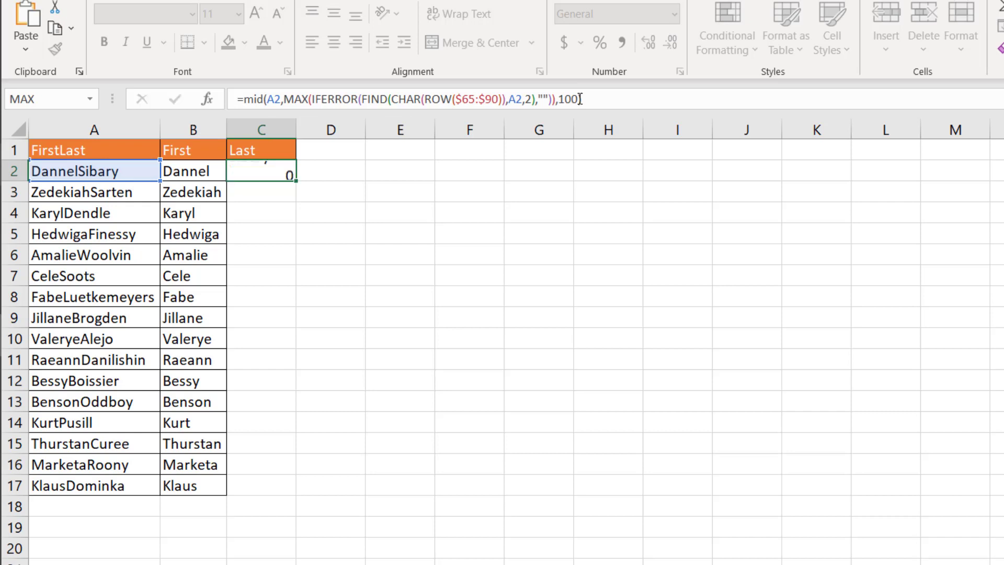
# Fill the MID formula from C2 down to C17 and autofit the width of column C
pyautogui.click(263, 171)
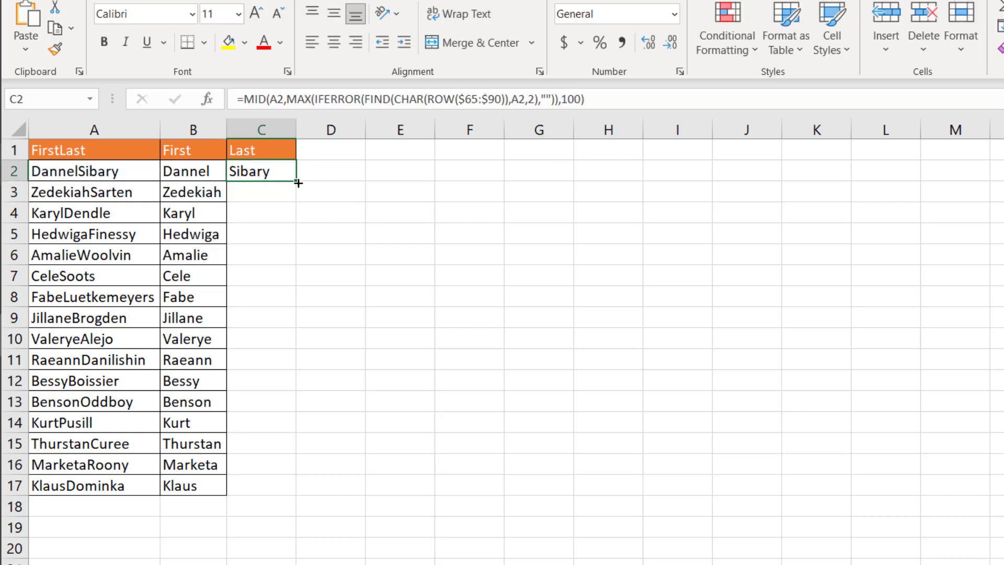
pyautogui.doubleClick(296, 179)
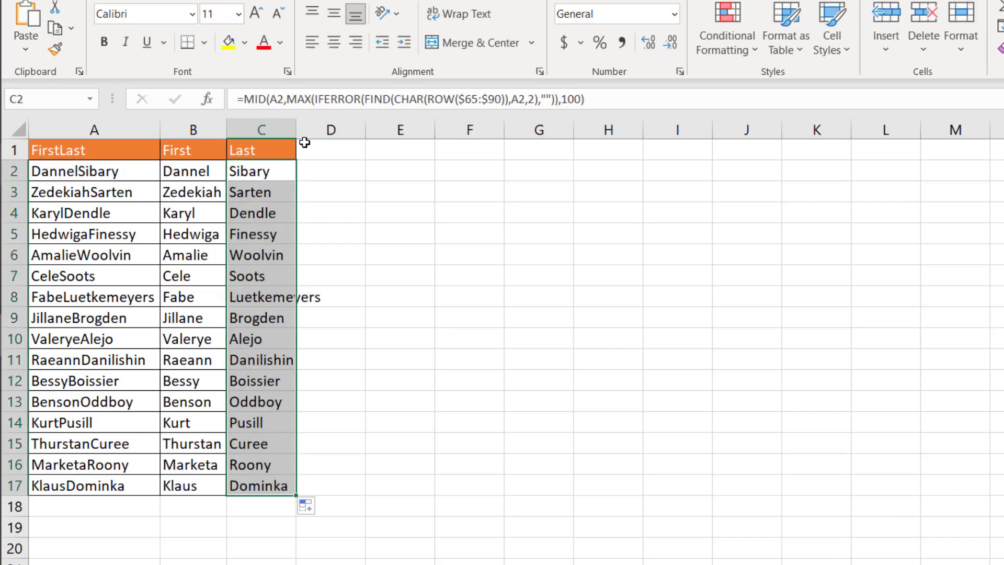
pyautogui.doubleClick(298, 128)
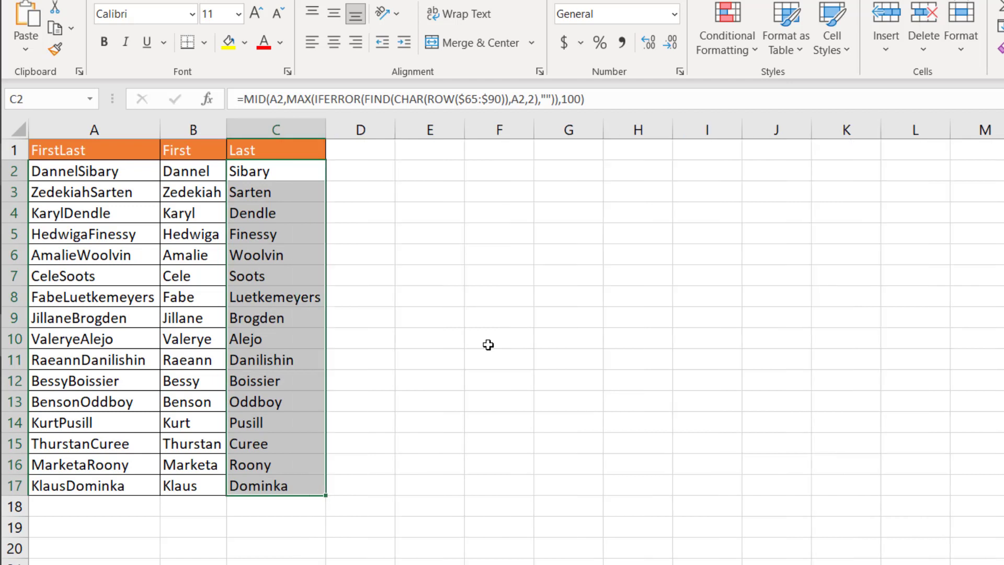
pyautogui.click(189, 171)
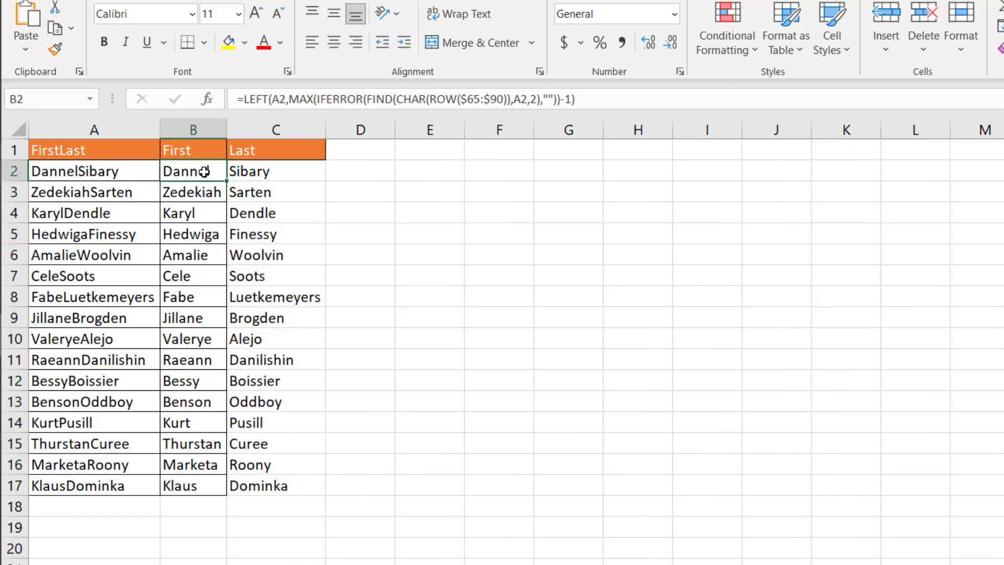
pyautogui.click(255, 172)
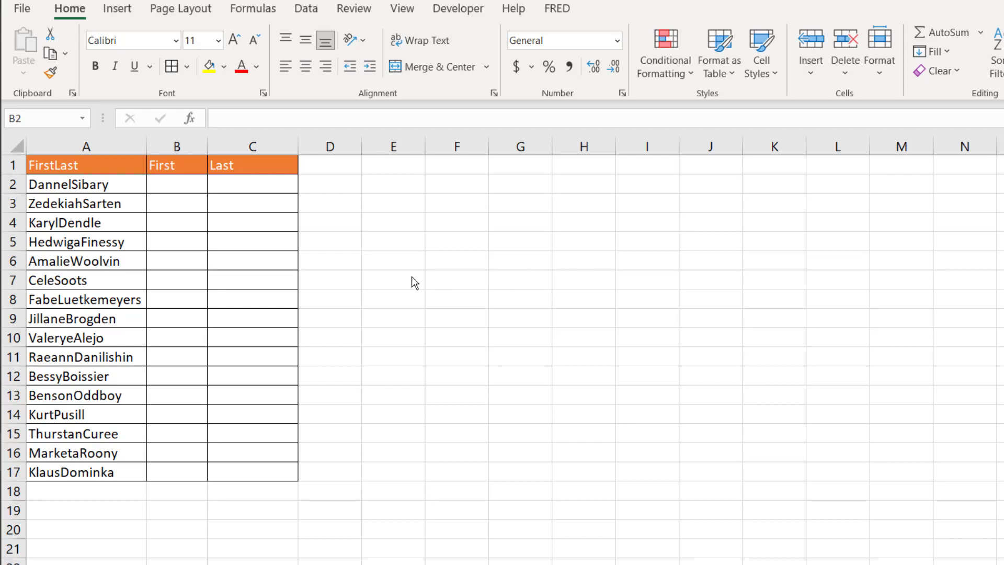
# Enter the first name from A2 in B2, begin A3's first name in B3, and accept the Flash Fill suggestion down to B17
pyautogui.click(181, 184)
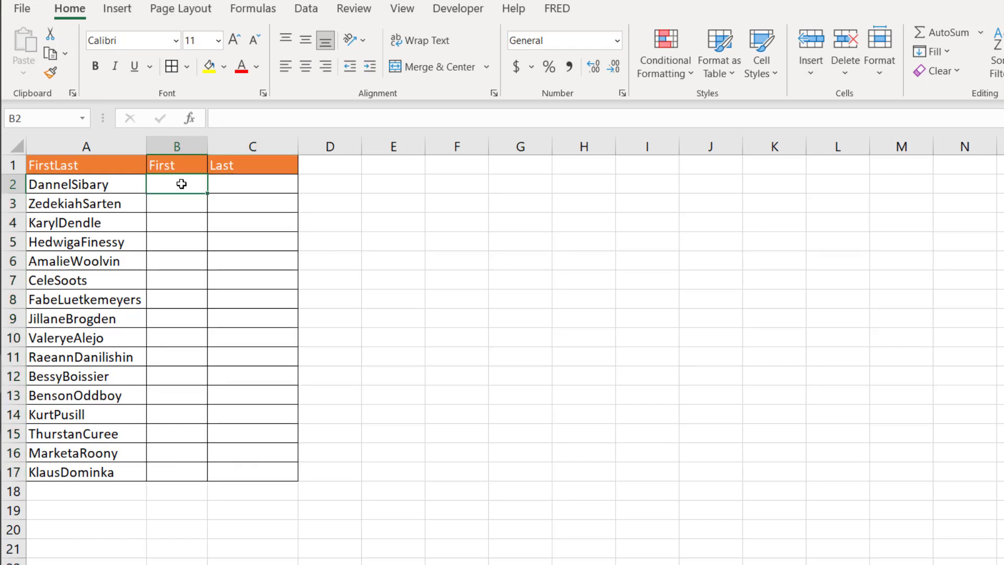
pyautogui.write('Da')
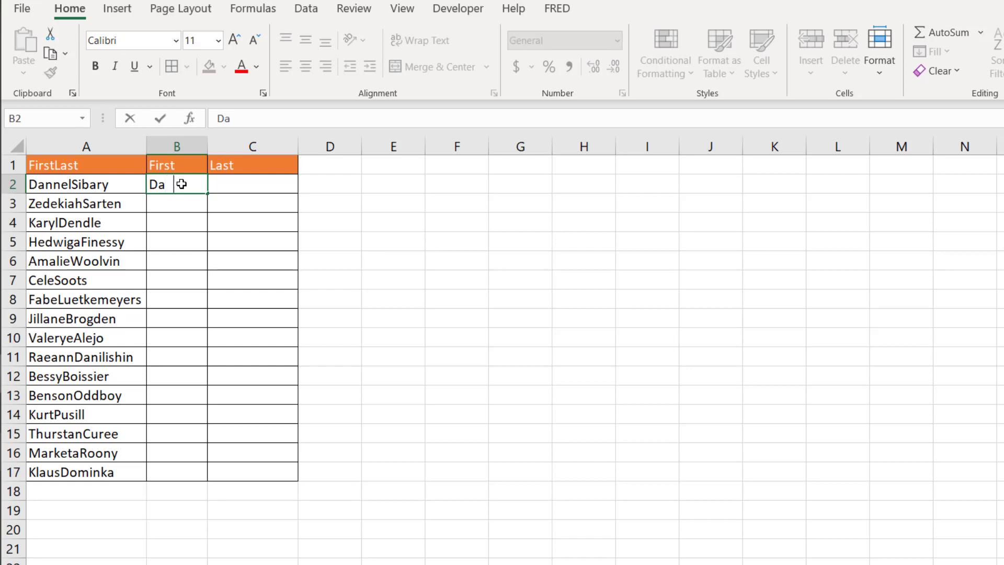
pyautogui.write('nnel')
pyautogui.press('Return')
pyautogui.write('Zedekiah')
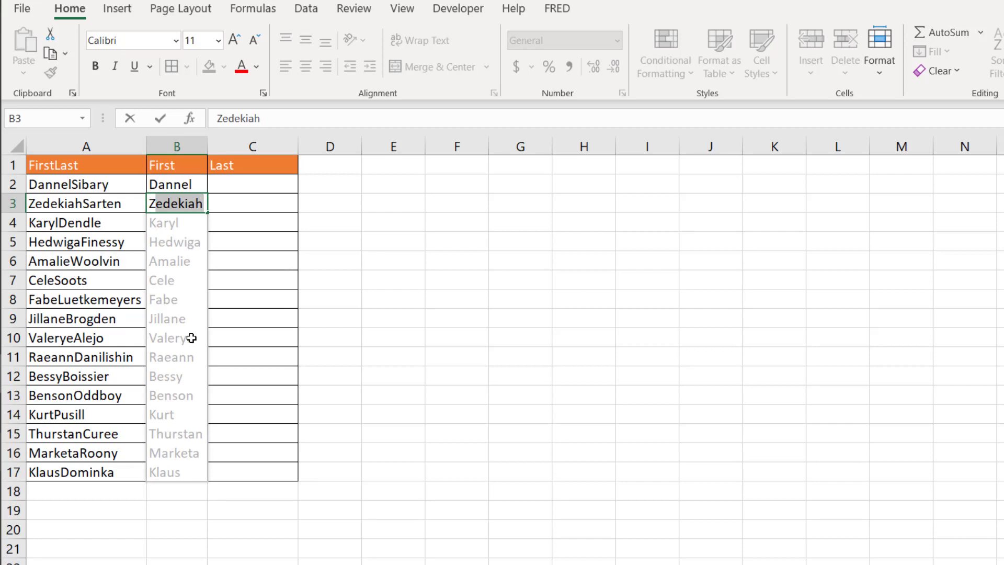
pyautogui.press('Return')
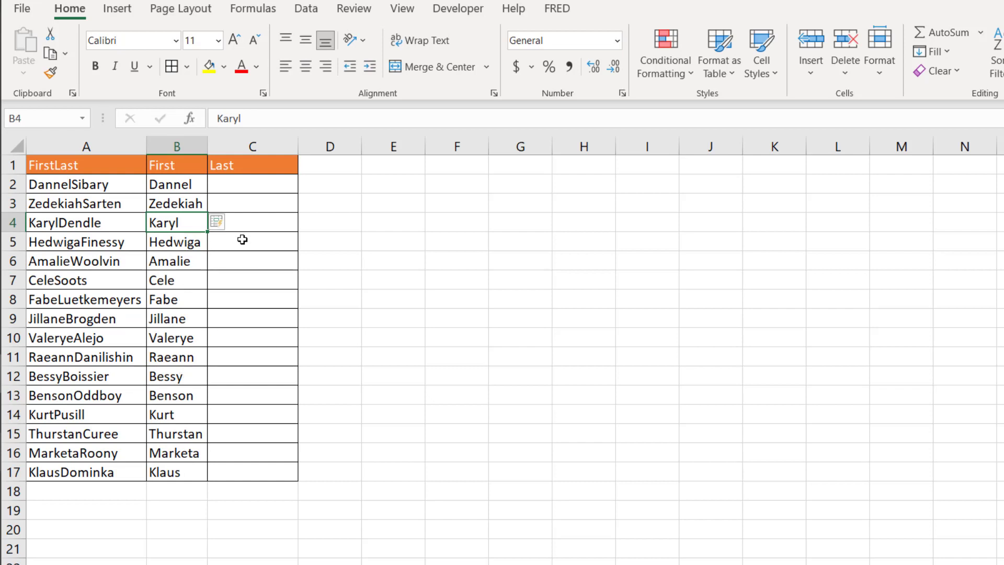
# Enter the last name from A2 in cell C2
pyautogui.click(260, 186)
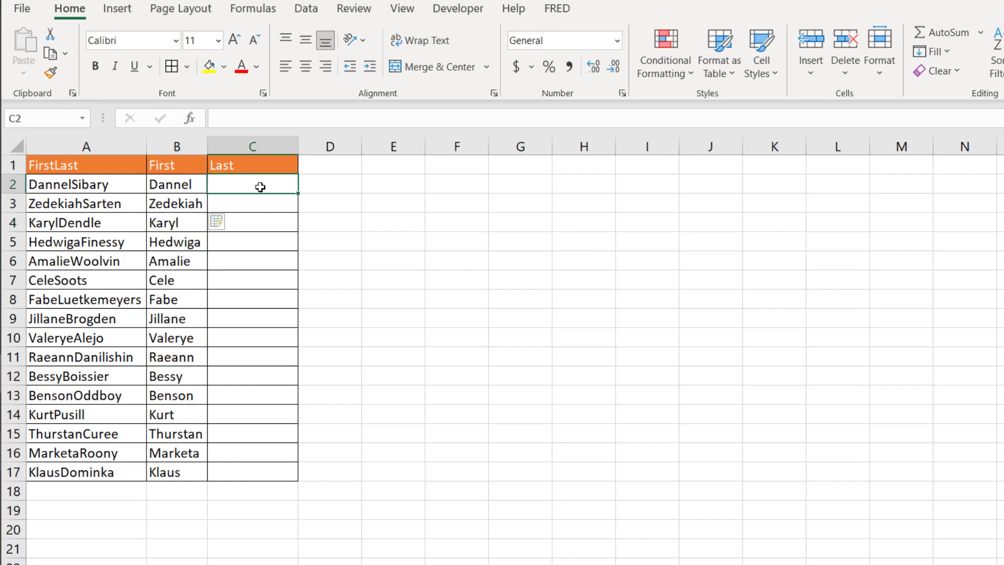
pyautogui.write('Sibary')
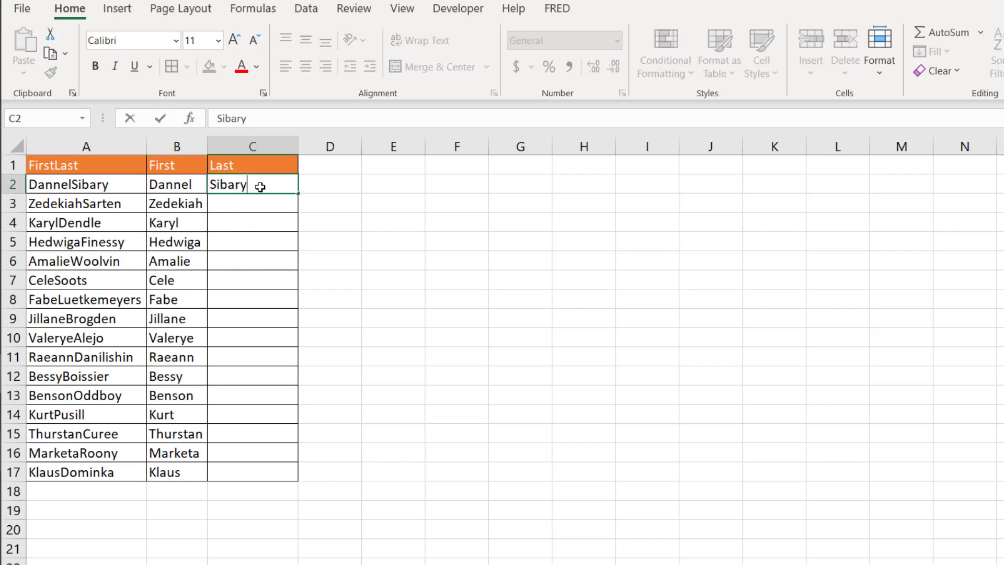
pyautogui.press('Return')
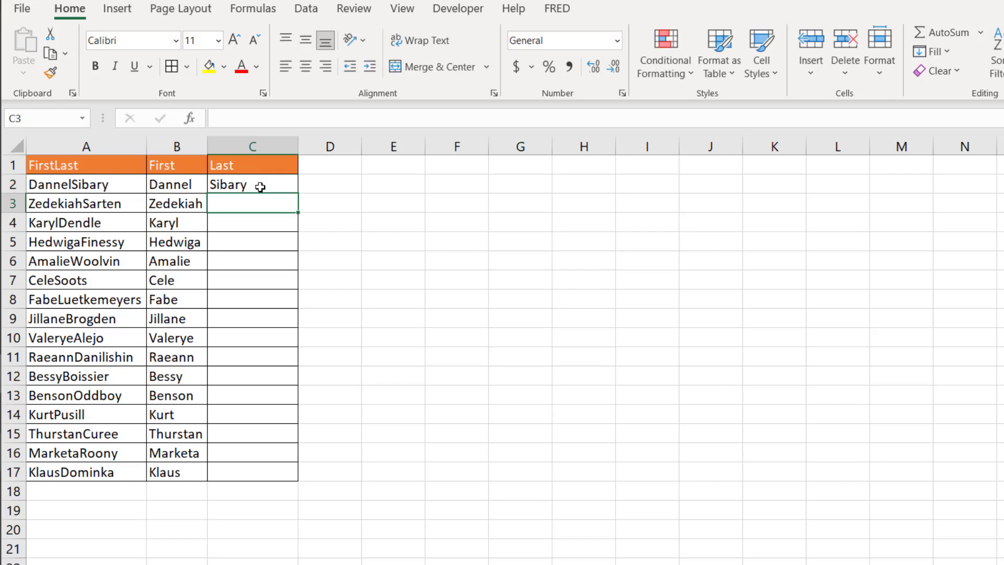
pyautogui.write('Zed')
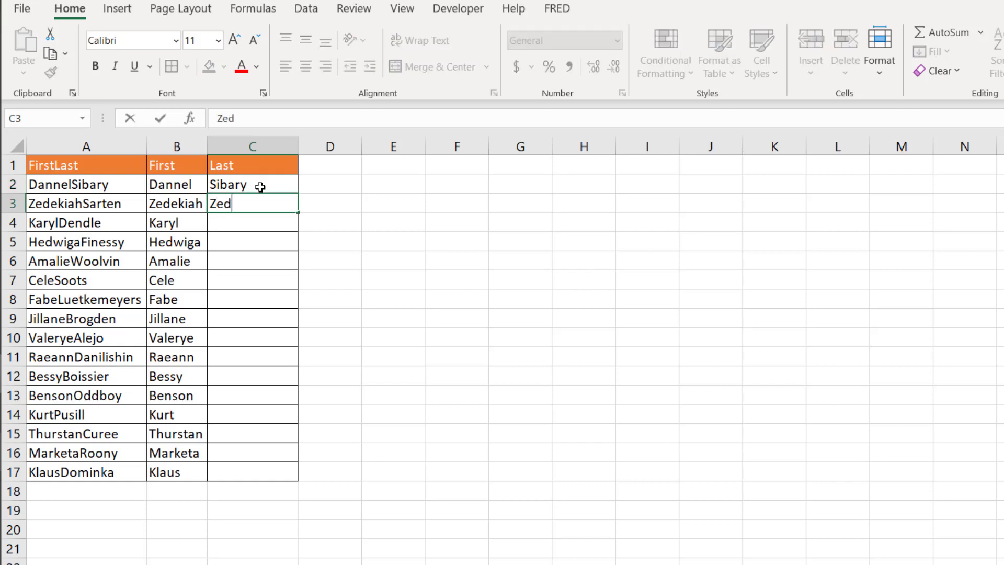
pyautogui.write('ekiah')
pyautogui.press('Return')
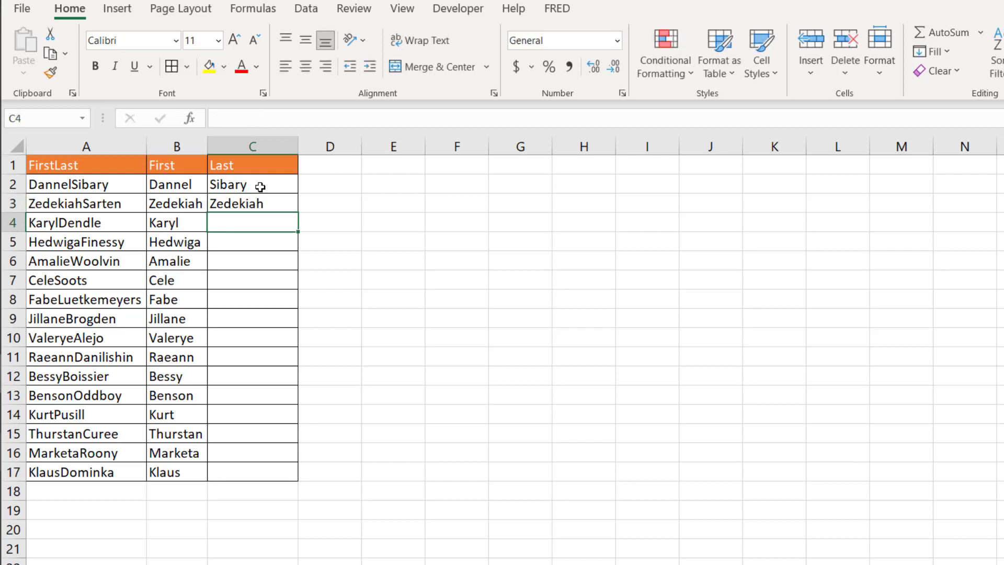
# Replace the content of C3 with the last name from A3
pyautogui.click(256, 203)
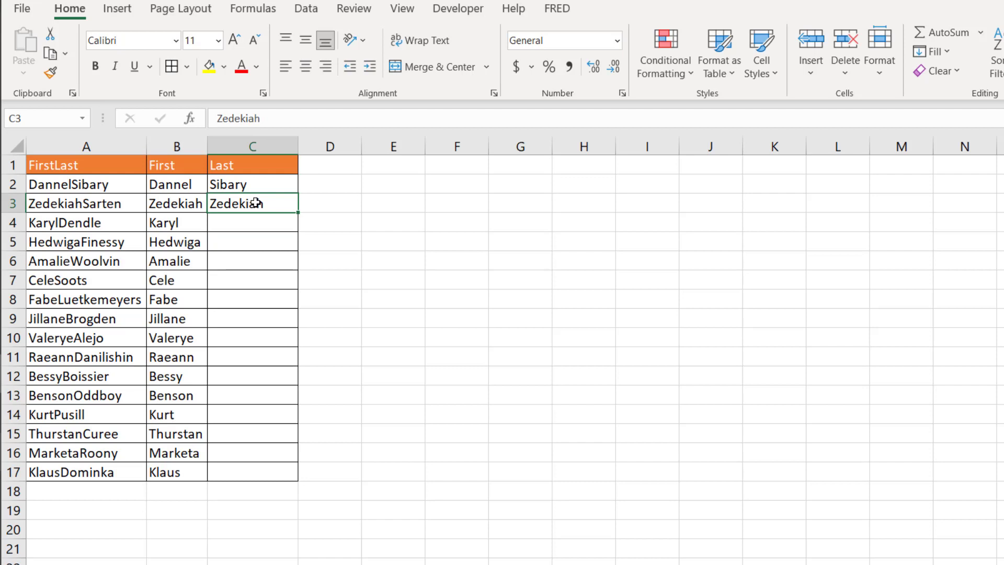
pyautogui.write('Sarten')
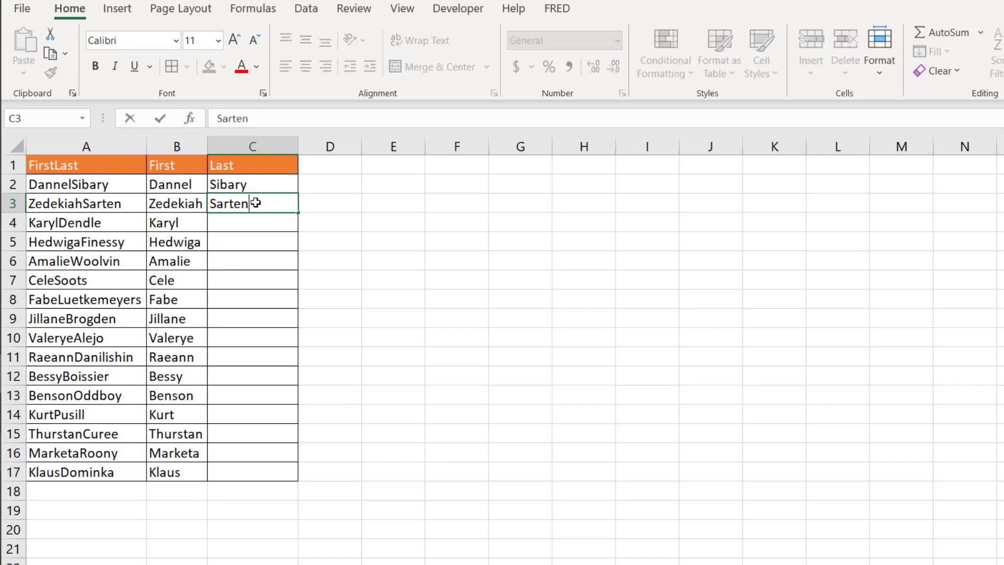
pyautogui.press('Return')
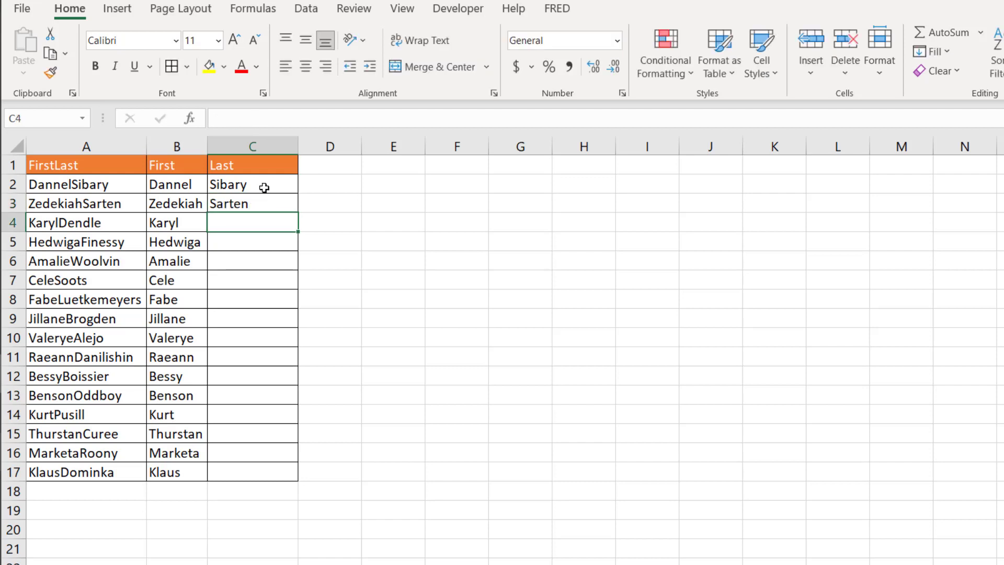
# Run Flash Fill from C2 to fill the remaining last names down to C17
pyautogui.click(264, 187)
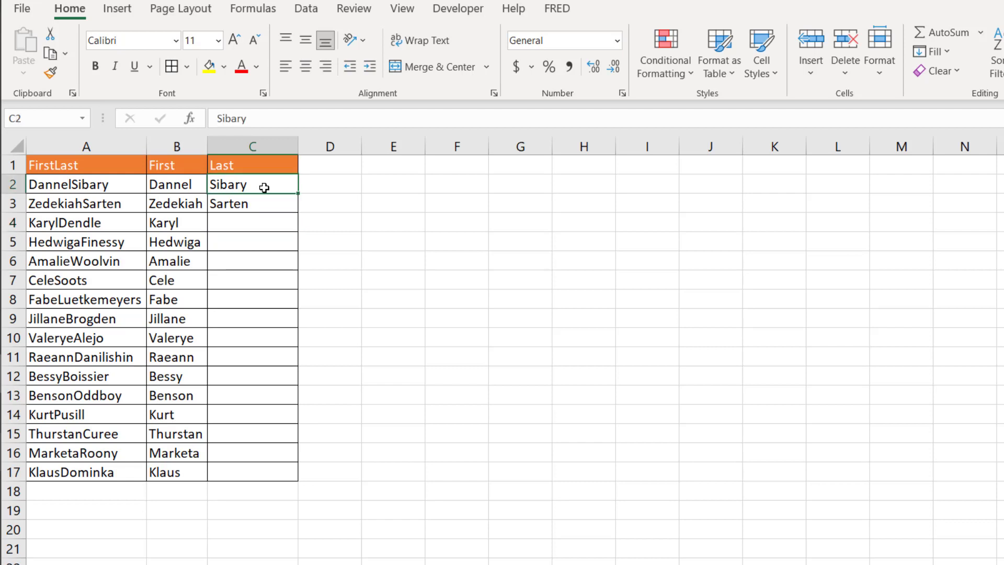
pyautogui.click(947, 51)
pyautogui.click(974, 242)
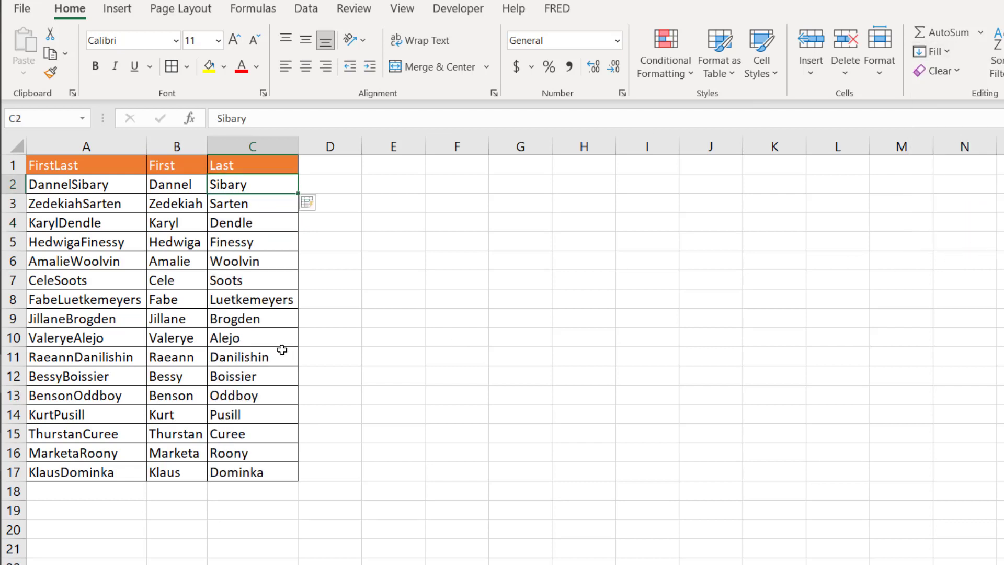